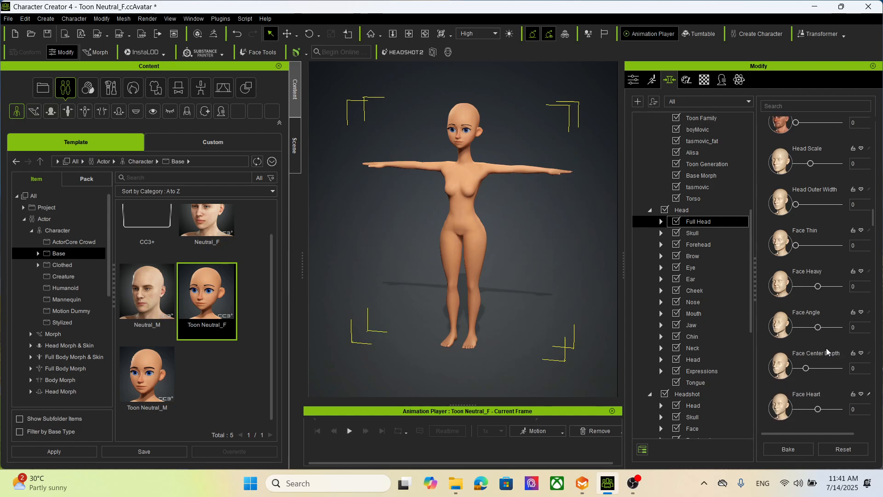
Step: Set the head's Face Angle to -14 and Face Center Depth to 71
{"action": "mouse_move", "coordinate": [818, 327]}
{"action": "left_mouse_down"}
{"action": "mouse_move", "coordinate": [832, 330]}
{"action": "mouse_move", "coordinate": [819, 334]}
{"action": "left_mouse_up"}
{"action": "left_click_drag", "start_coordinate": [805, 372], "coordinate": [830, 370]}
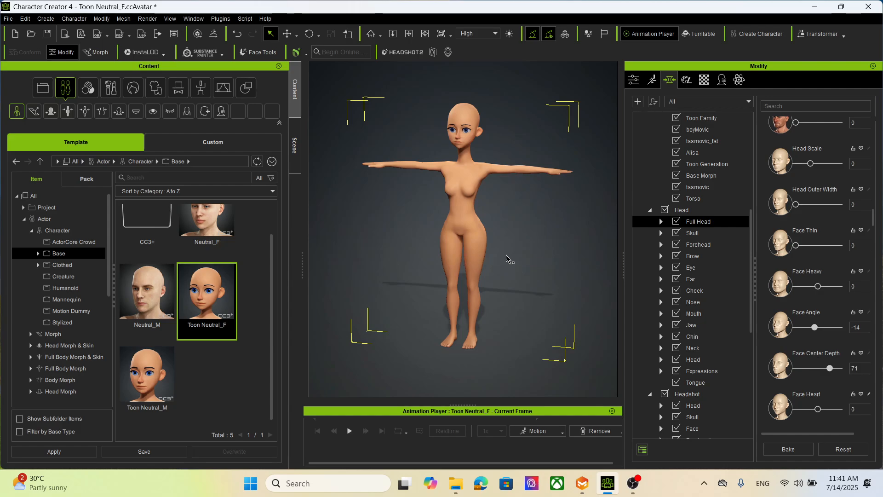
{"action": "scroll", "coordinate": [511, 252], "scroll_direction": "down", "scroll_amount": 1}
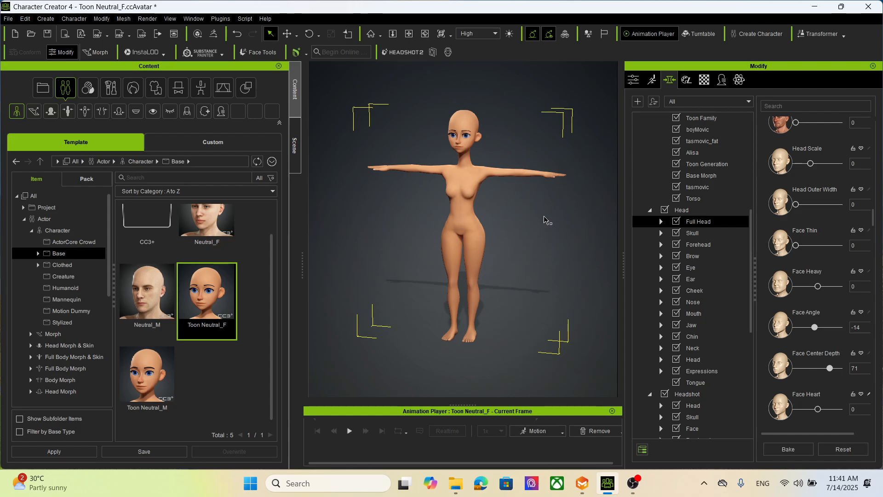
Step: Set the torso's Trapezius Scale to 76
{"action": "left_click_drag", "start_coordinate": [543, 216], "coordinate": [511, 231]}
{"action": "mouse_move", "coordinate": [507, 243]}
{"action": "right_mouse_down", "text": "alt"}
{"action": "mouse_move", "coordinate": [538, 207]}
{"action": "mouse_move", "coordinate": [448, 179]}
{"action": "mouse_move", "coordinate": [523, 176]}
{"action": "mouse_move", "coordinate": [529, 201]}
{"action": "right_mouse_up", "text": "alt"}
{"action": "left_click_drag", "start_coordinate": [531, 186], "coordinate": [567, 211]}
{"action": "right_click_drag", "start_coordinate": [560, 244], "coordinate": [571, 256], "text": "alt"}
{"action": "left_click", "coordinate": [712, 200]}
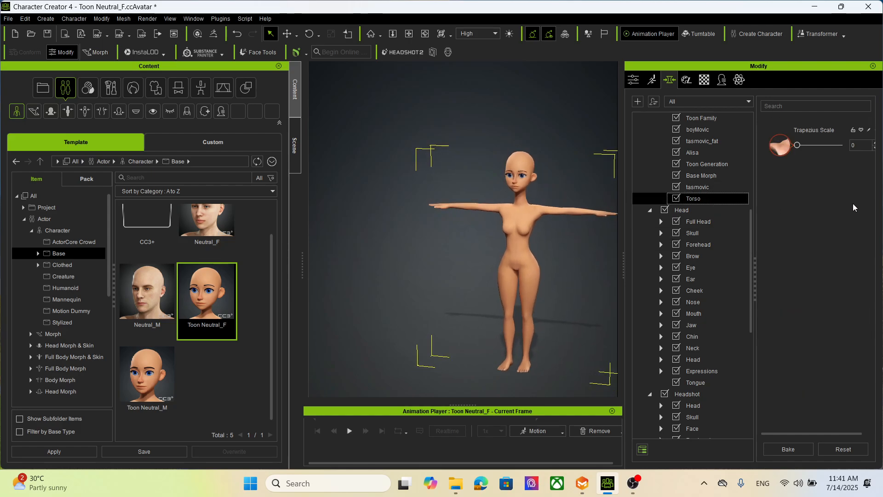
{"action": "left_click_drag", "start_coordinate": [798, 145], "coordinate": [829, 151]}
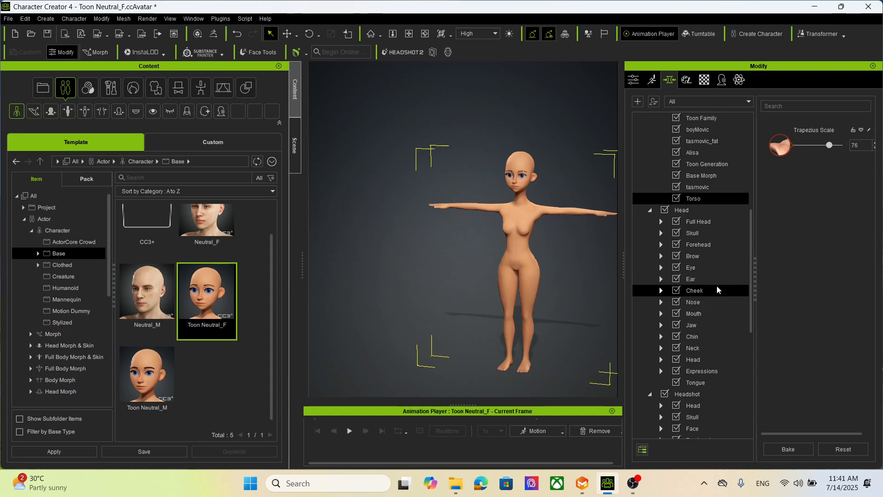
Step: Set the mouth's Lip Lower Scale to -72 and look at the face up close
{"action": "left_click", "coordinate": [709, 314]}
{"action": "left_click", "coordinate": [661, 314]}
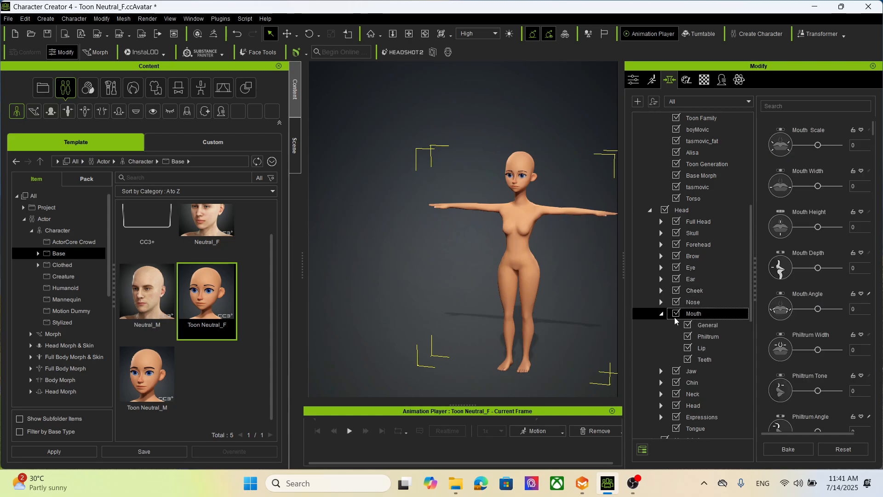
{"action": "left_click", "coordinate": [719, 347]}
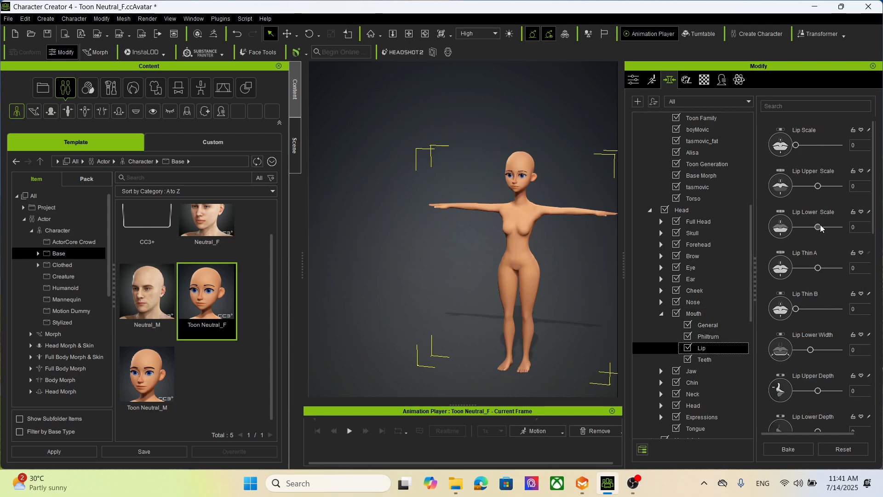
{"action": "mouse_move", "coordinate": [821, 228]}
{"action": "left_mouse_down"}
{"action": "mouse_move", "coordinate": [833, 228]}
{"action": "mouse_move", "coordinate": [804, 228]}
{"action": "left_mouse_up"}
{"action": "scroll", "coordinate": [529, 207], "scroll_direction": "up", "scroll_amount": 4}
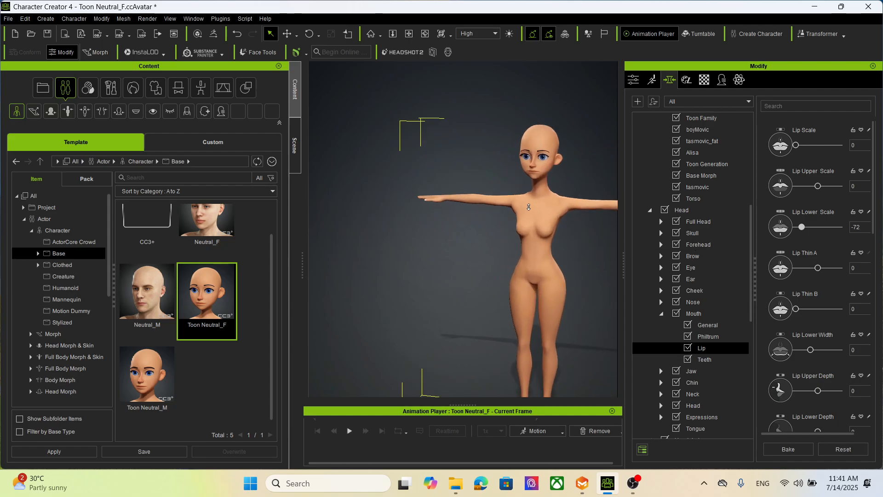
{"action": "scroll", "coordinate": [528, 206], "scroll_direction": "up", "scroll_amount": 7}
{"action": "scroll", "coordinate": [561, 161], "scroll_direction": "down", "scroll_amount": 2}
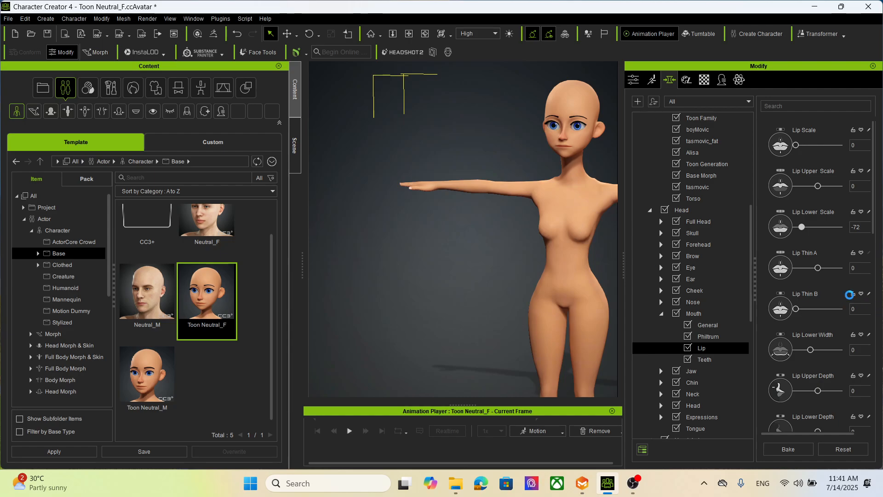
{"action": "scroll", "coordinate": [696, 336], "scroll_direction": "down", "scroll_amount": 8}
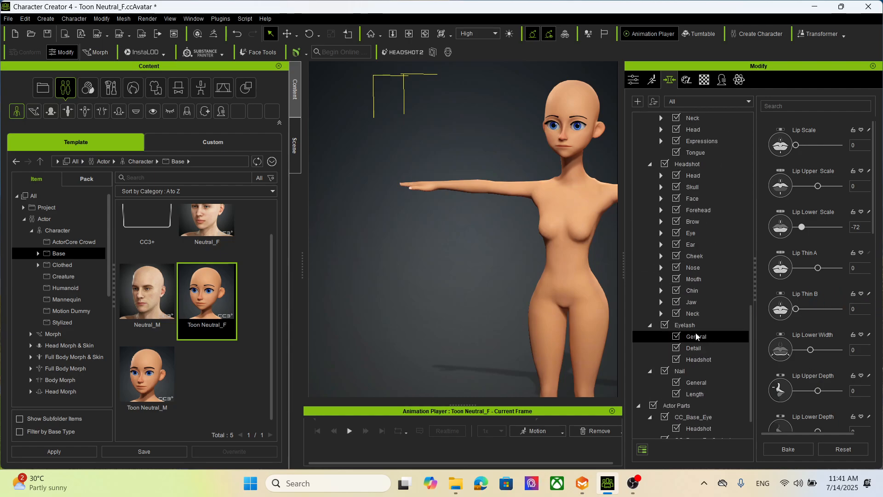
{"action": "scroll", "coordinate": [696, 337], "scroll_direction": "down", "scroll_amount": 2}
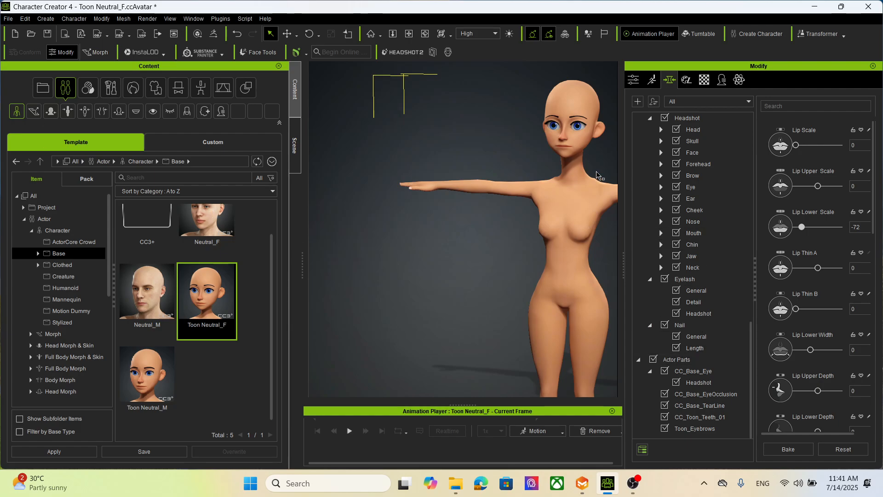
{"action": "scroll", "coordinate": [533, 261], "scroll_direction": "up", "scroll_amount": 1}
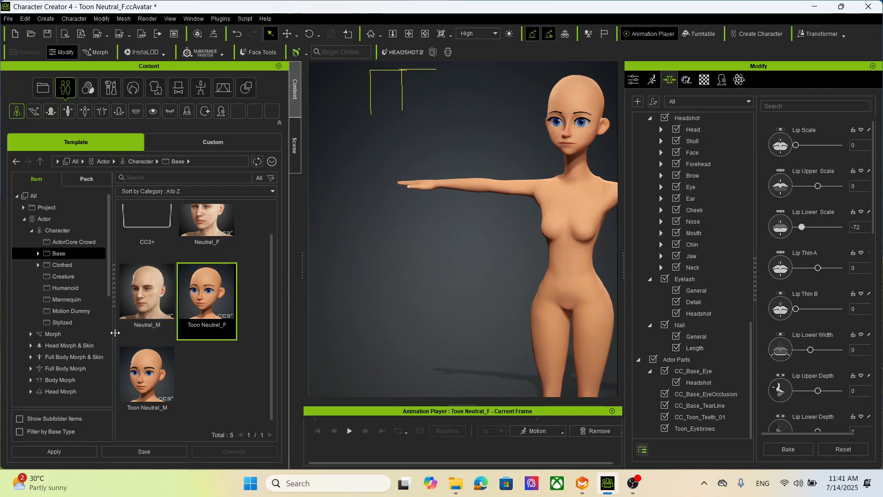
Step: Put Dress_A from the CC3 full-body cloth collection on the character
{"action": "scroll", "coordinate": [87, 322], "scroll_direction": "down", "scroll_amount": 4}
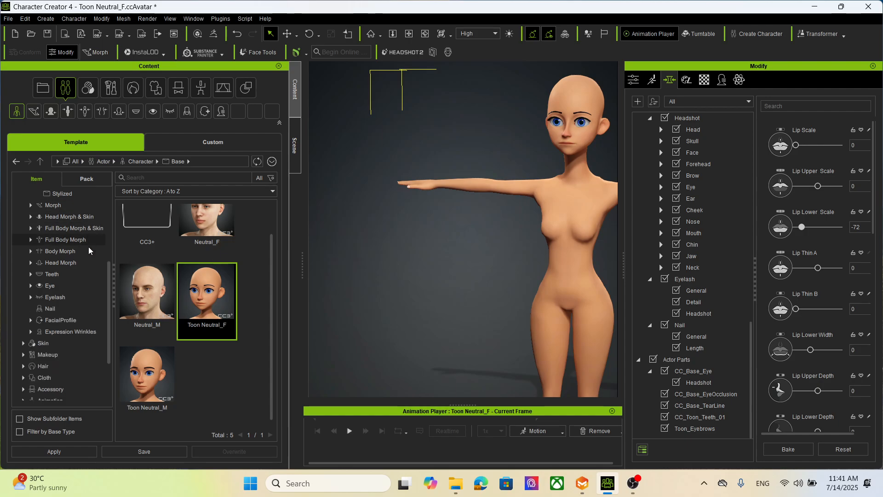
{"action": "left_click", "coordinate": [48, 377]}
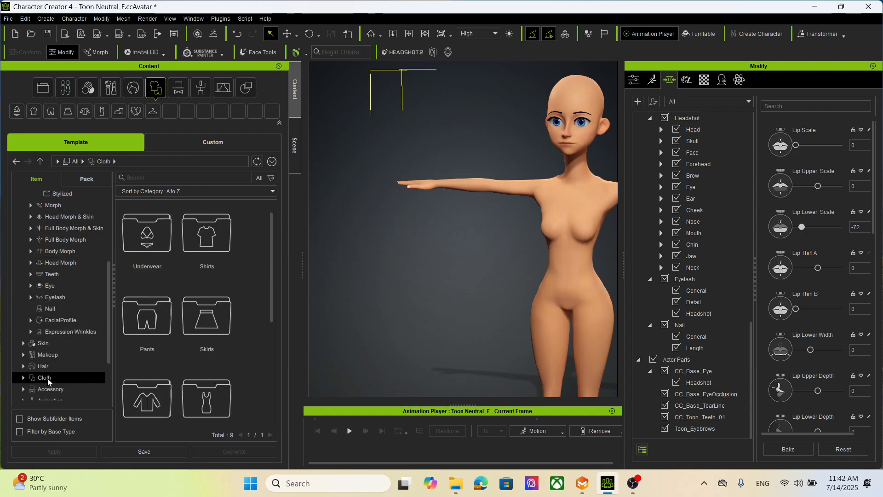
{"action": "scroll", "coordinate": [215, 334], "scroll_direction": "down", "scroll_amount": 1}
{"action": "double_click", "coordinate": [215, 340]}
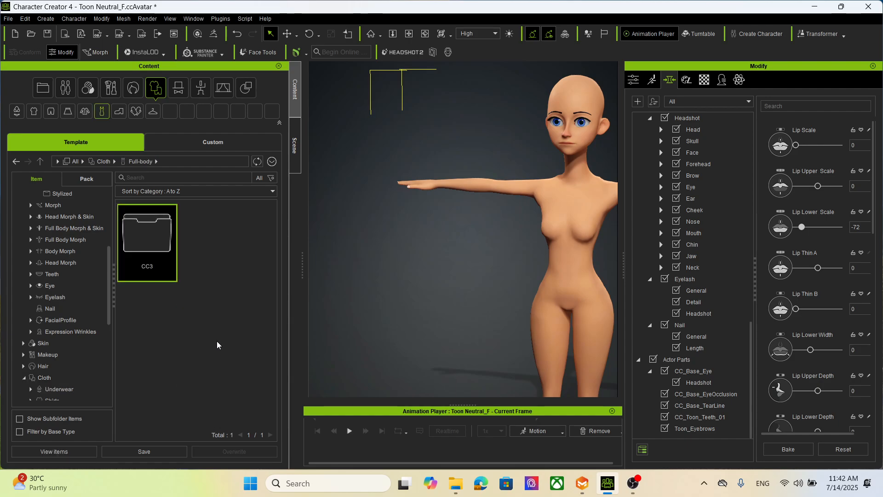
{"action": "double_click", "coordinate": [158, 225]}
{"action": "left_click_drag", "start_coordinate": [149, 235], "coordinate": [565, 249]}
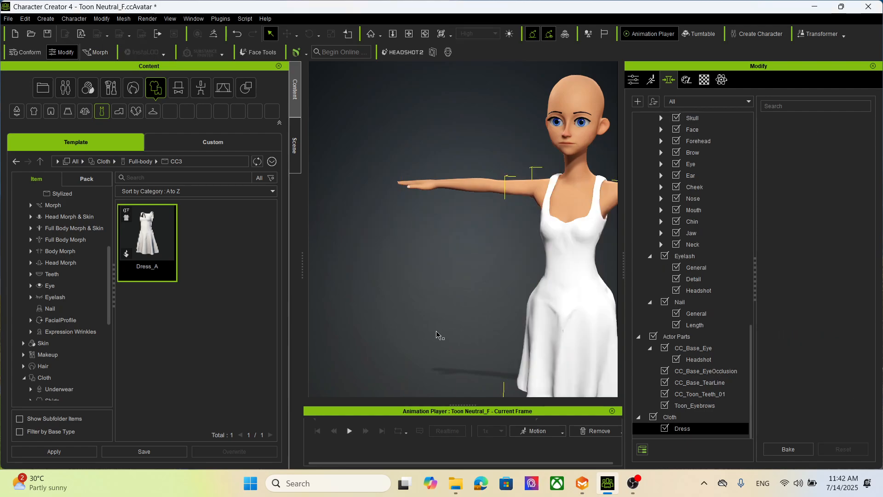
Step: Expand the Prop group and Toon Neutral_F in the scene hierarchy, and hide the dress to view the body underneath
{"action": "right_click_drag", "start_coordinate": [534, 260], "coordinate": [520, 279], "text": "alt"}
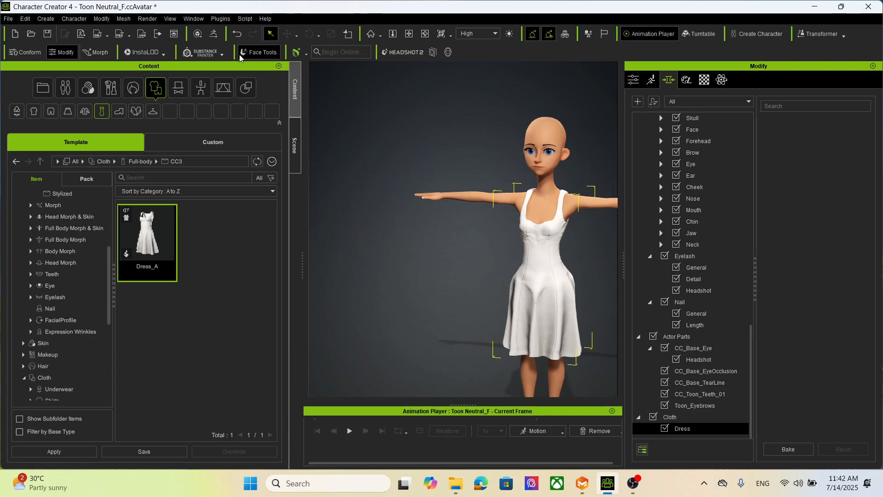
{"action": "left_click", "coordinate": [297, 153]}
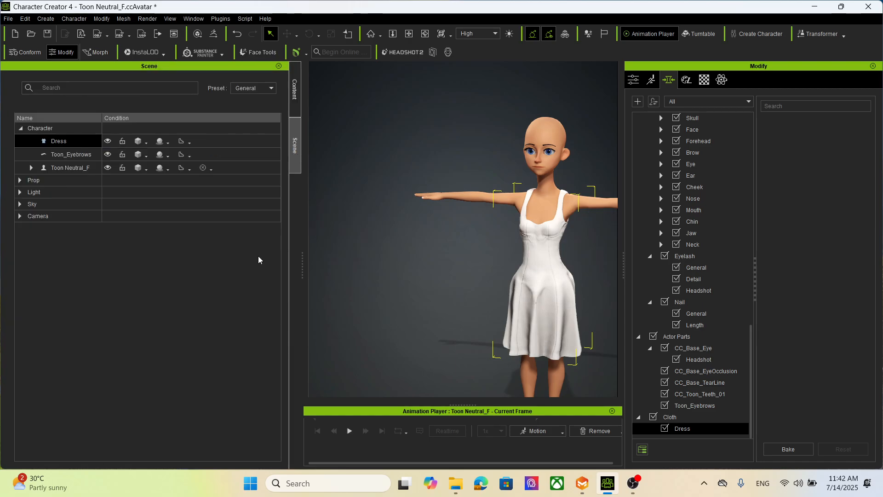
{"action": "left_click", "coordinate": [61, 180]}
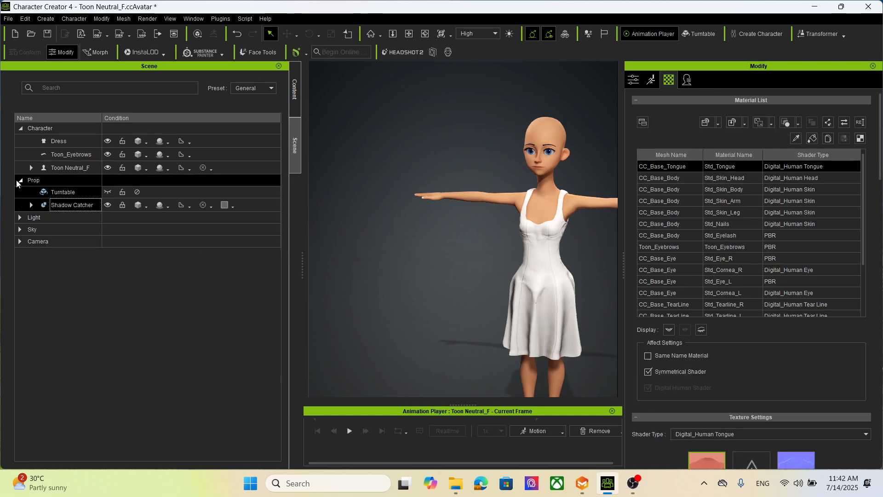
{"action": "left_click", "coordinate": [33, 168]}
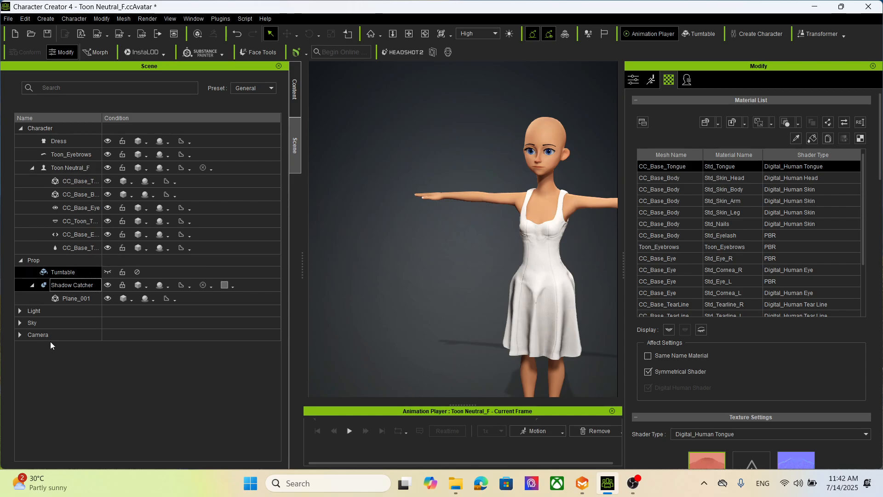
{"action": "left_click", "coordinate": [73, 140]}
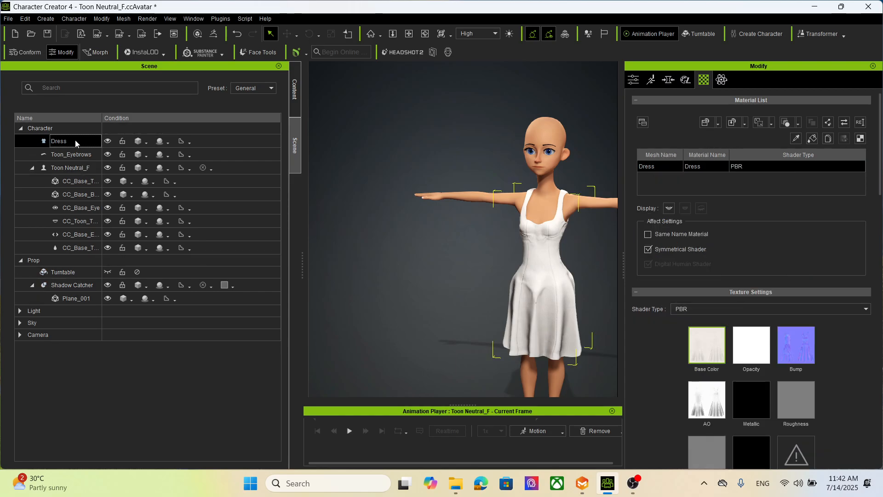
{"action": "left_click", "coordinate": [108, 141]}
{"action": "left_click", "coordinate": [108, 141]}
{"action": "left_click", "coordinate": [108, 141]}
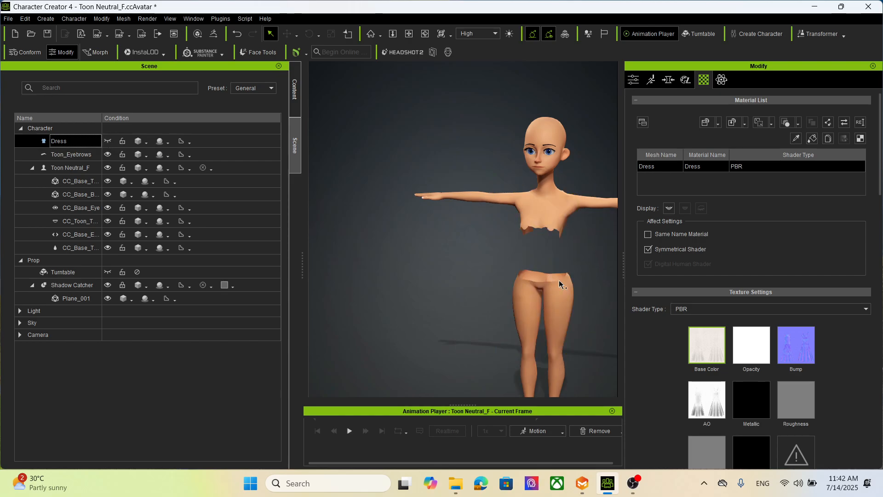
Step: Undo the dress visibility changes and delete the dress from the character
{"action": "key", "text": "ctrl+z"}
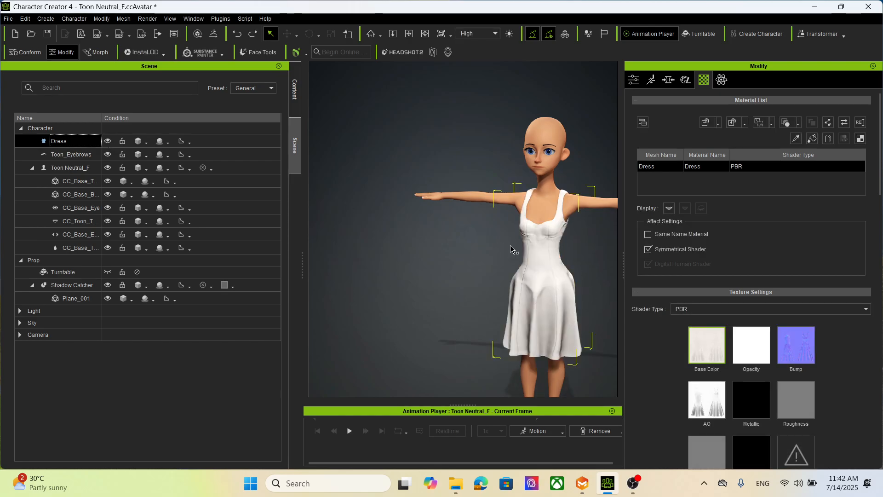
{"action": "key", "text": "ctrl+z"}
{"action": "key", "text": "ctrl+z"}
{"action": "key", "text": "Delete"}
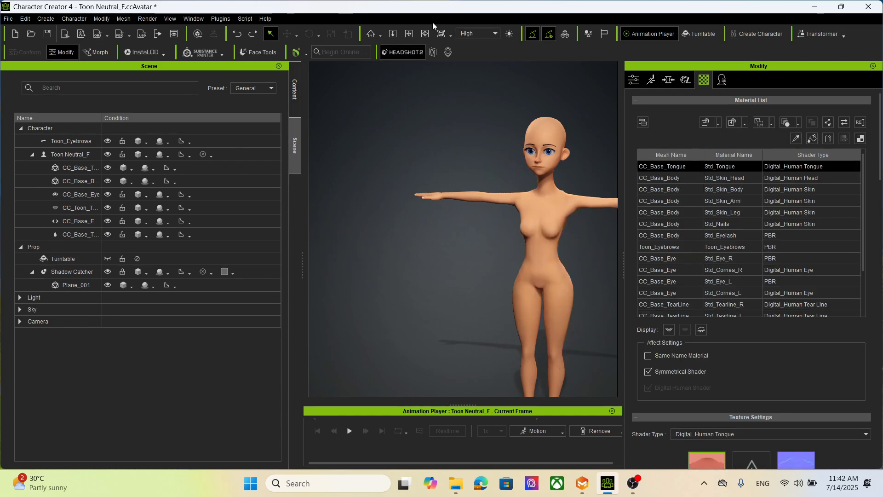
Step: Start an FBX export of all characters, props and cameras in the current pose, and accept the re-import notice
{"action": "left_click", "coordinate": [24, 18]}
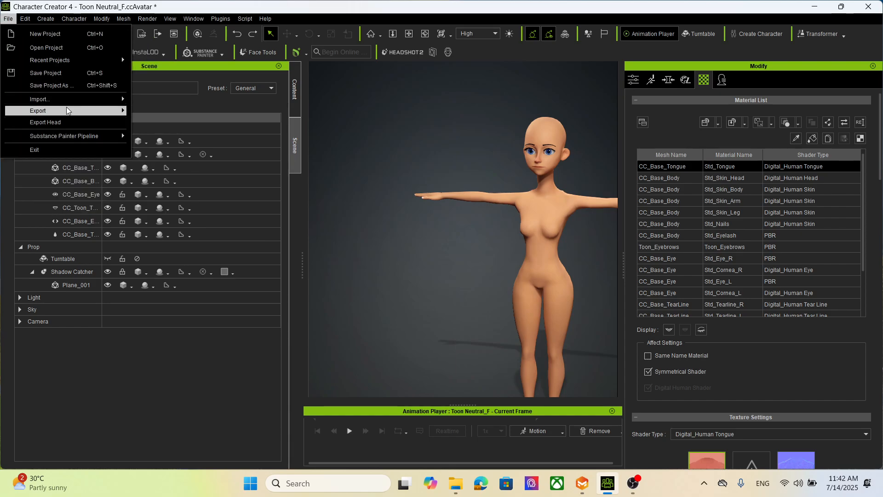
{"action": "mouse_move", "coordinate": [69, 110]}
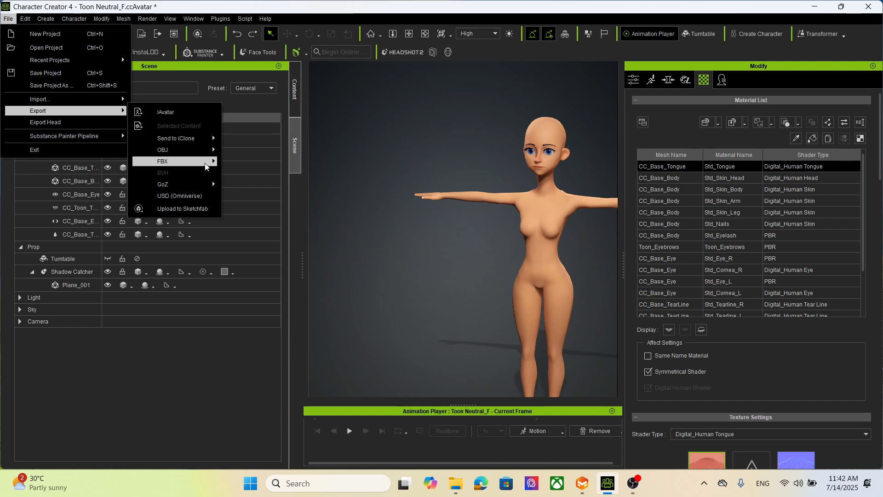
{"action": "mouse_move", "coordinate": [210, 161]}
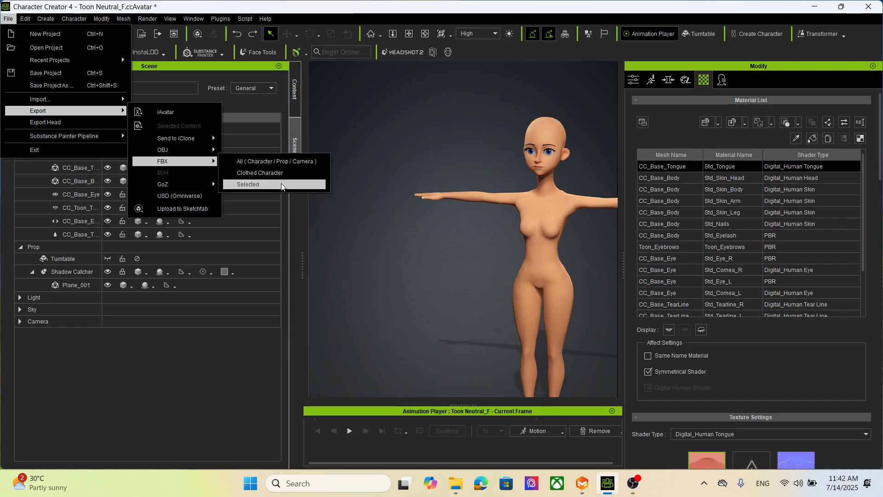
{"action": "left_click", "coordinate": [288, 162]}
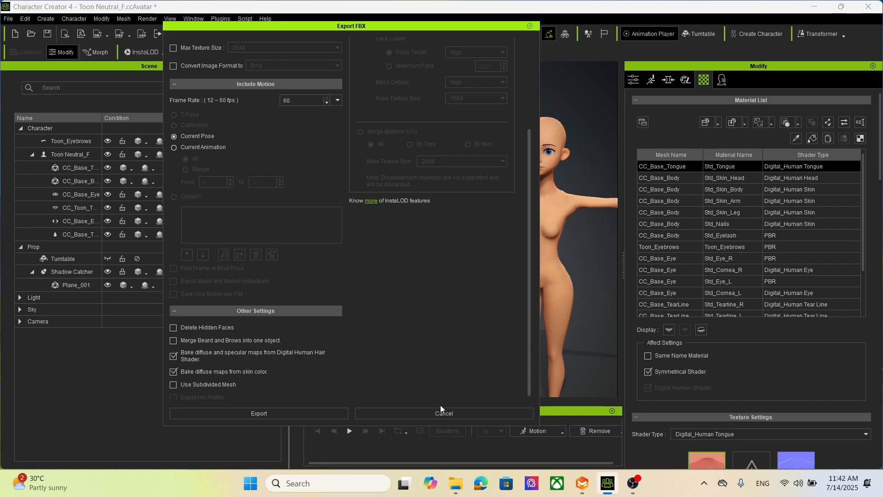
{"action": "left_click", "coordinate": [284, 414]}
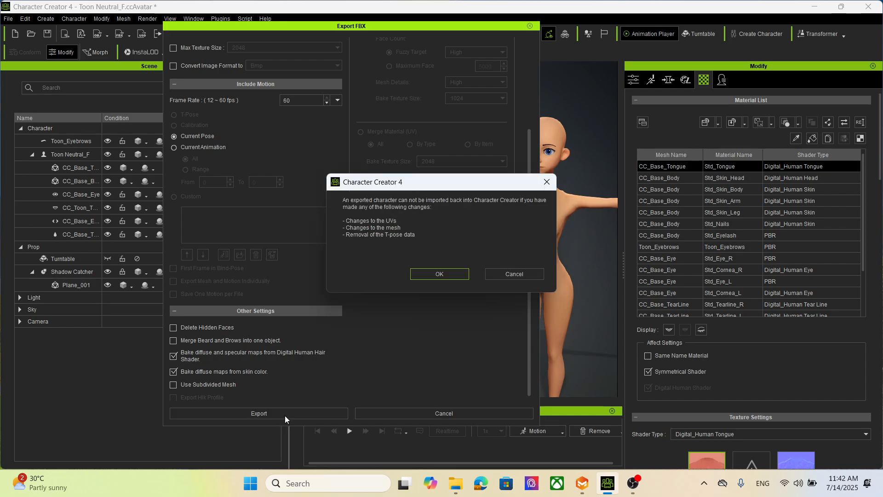
{"action": "left_click", "coordinate": [439, 273]}
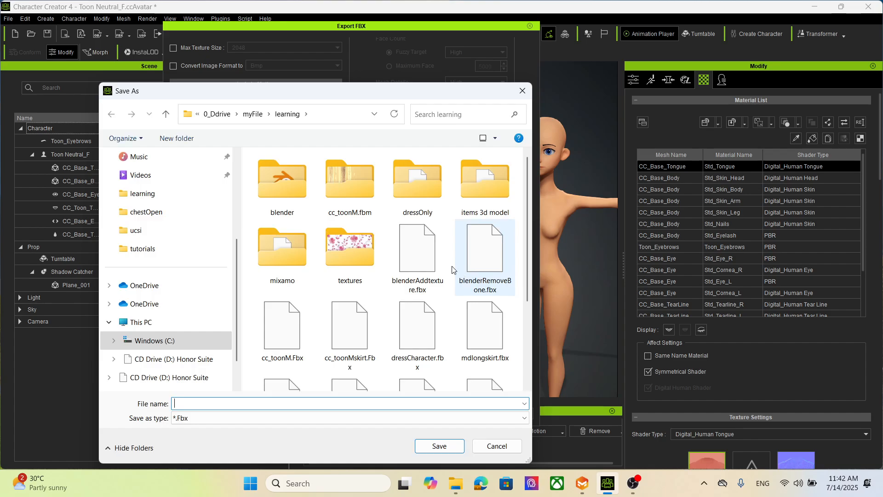
Step: Save the exported FBX as femaleCC in the cc_toonM.fbm folder
{"action": "scroll", "coordinate": [448, 245], "scroll_direction": "up", "scroll_amount": 3}
{"action": "double_click", "coordinate": [364, 197]}
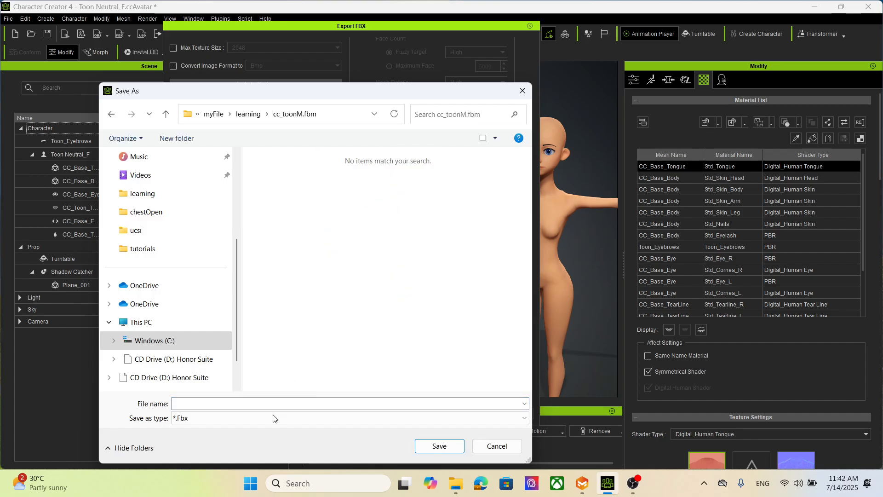
{"action": "left_click", "coordinate": [215, 400]}
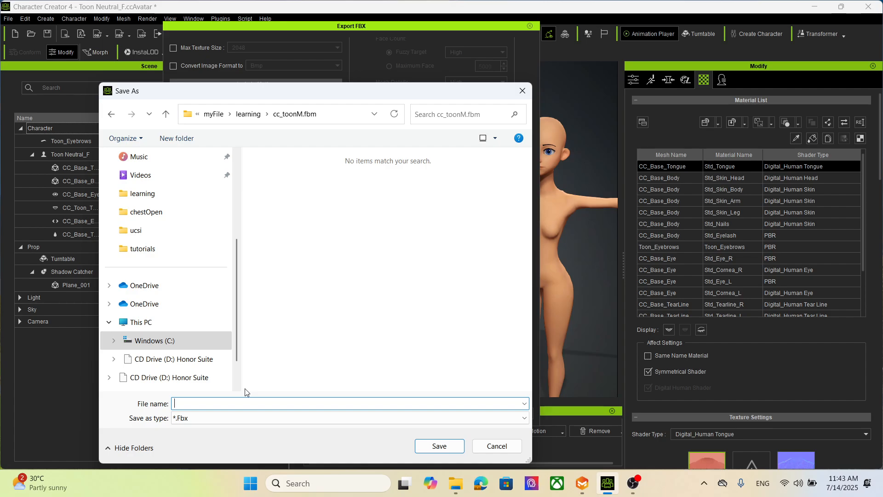
{"action": "type", "text": "fwm"}
{"action": "key", "text": "BackSpace"}
{"action": "type", "text": "femaleCC"}
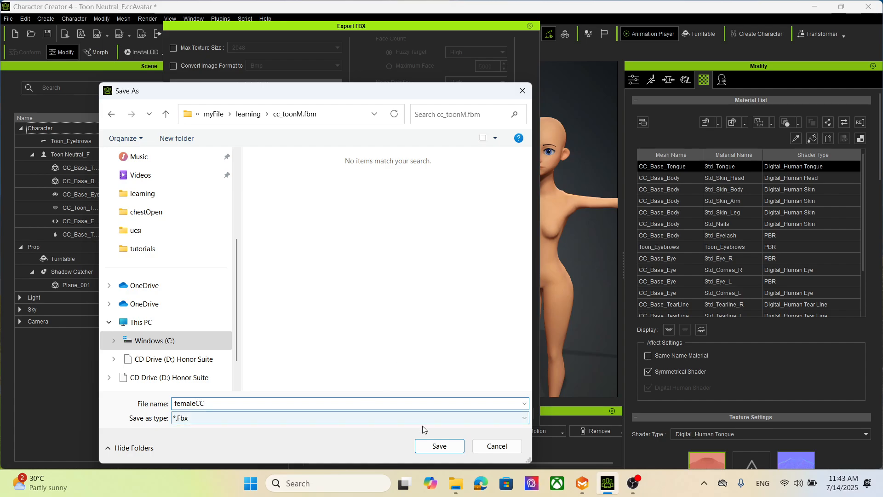
{"action": "left_click", "coordinate": [438, 445]}
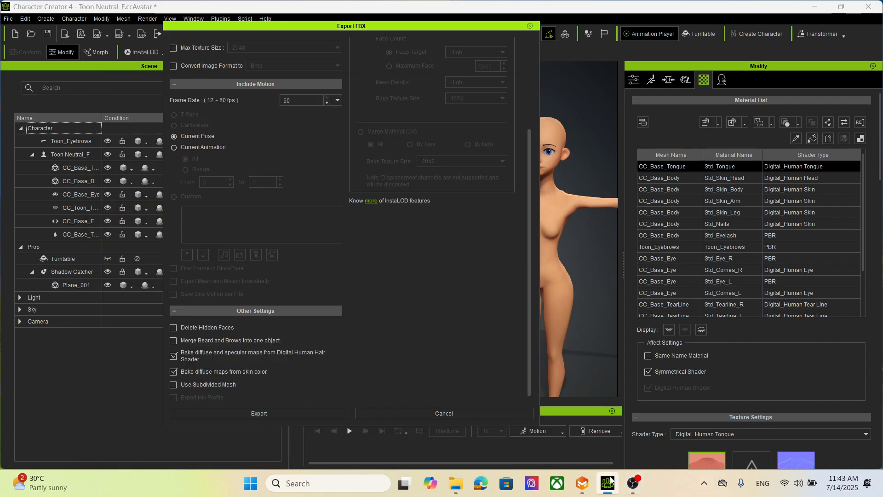
Step: Switch to Marvelous Designer and open femaleCC.Fbx from the cc_toonM.fbm folder for FBX import
{"action": "left_click", "coordinate": [582, 483]}
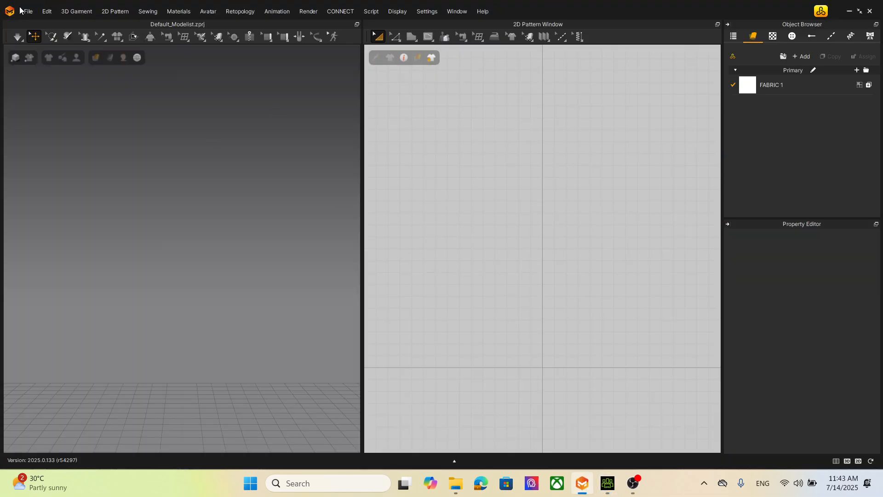
{"action": "left_click", "coordinate": [28, 12]}
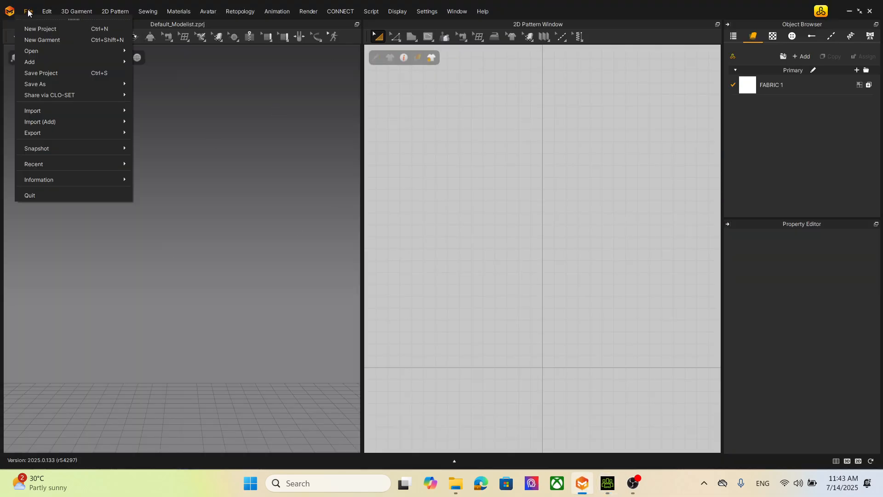
{"action": "mouse_move", "coordinate": [74, 112]}
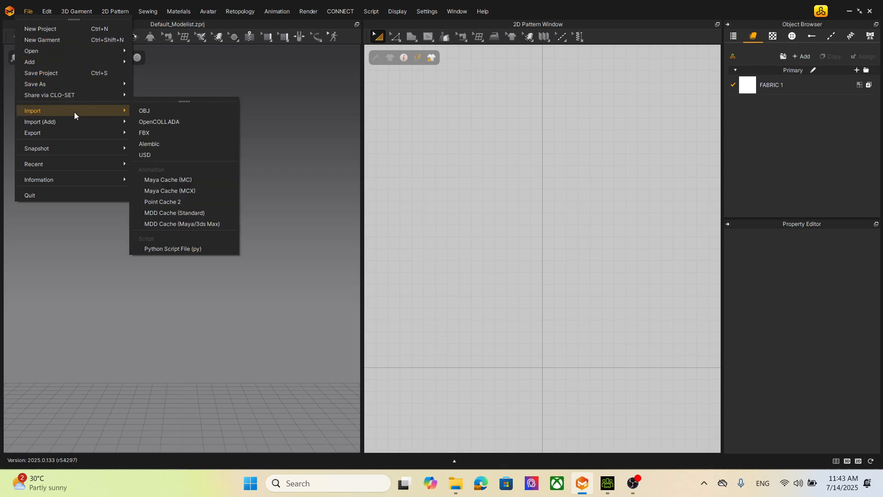
{"action": "left_click", "coordinate": [161, 132]}
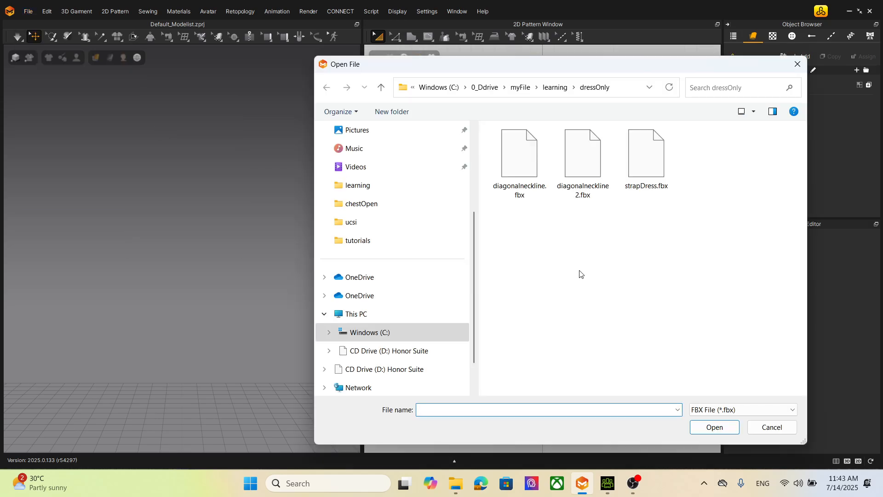
{"action": "left_click", "coordinate": [555, 87]}
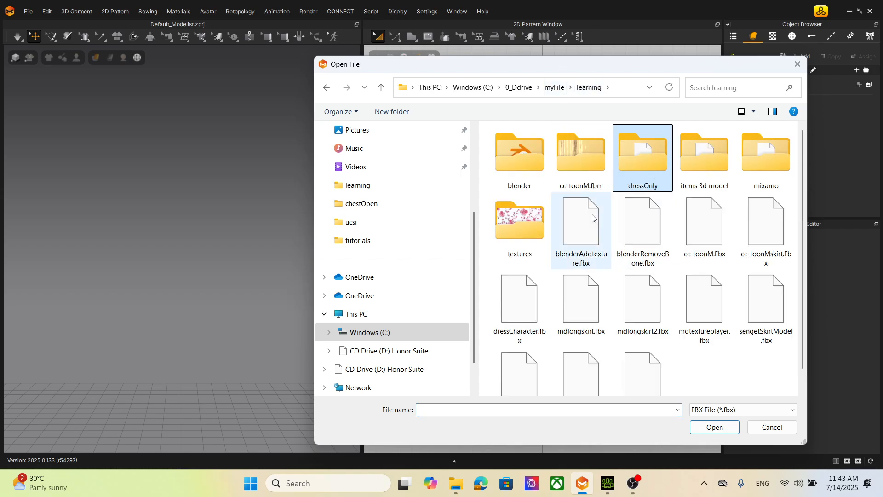
{"action": "double_click", "coordinate": [587, 173]}
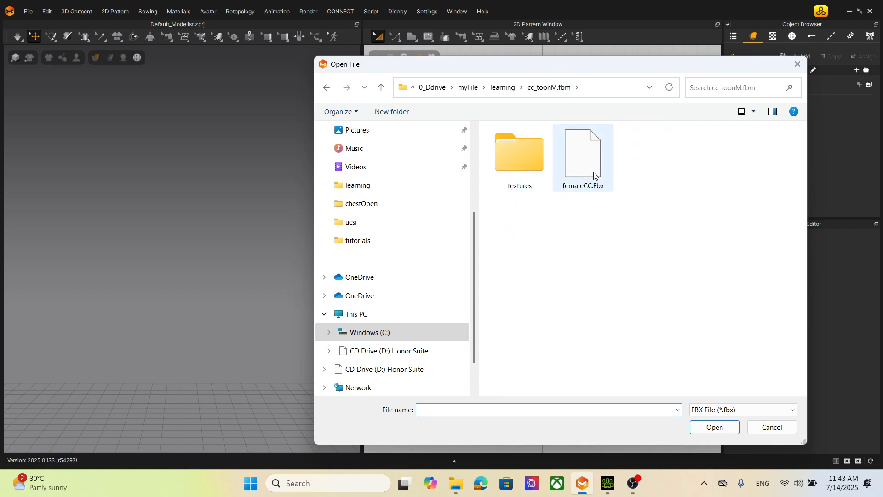
{"action": "left_click", "coordinate": [584, 159]}
{"action": "left_click", "coordinate": [715, 427]}
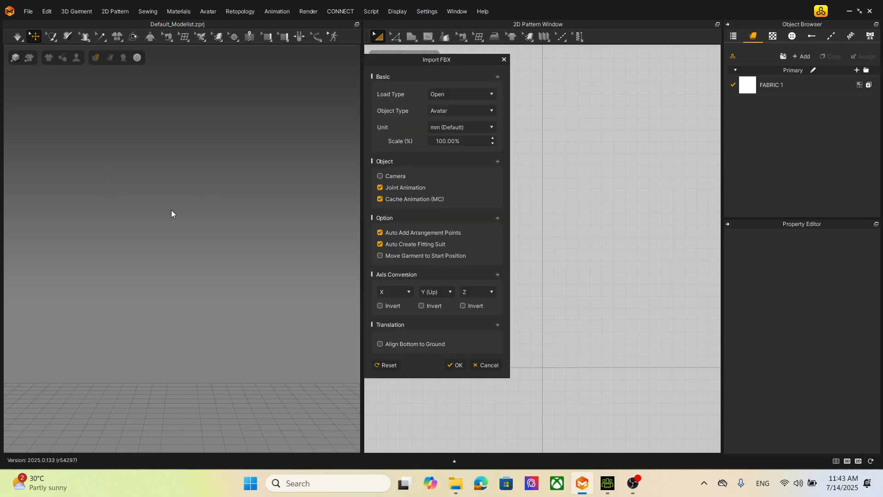
Step: Import the FBX as an avatar with the default millimetre unit and 100% scale, and dismiss the arrangement points notice
{"action": "left_click", "coordinate": [459, 364]}
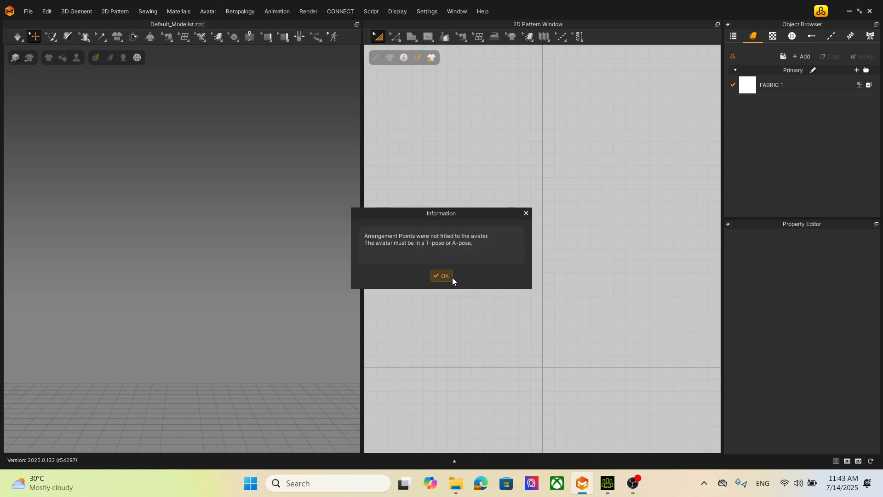
{"action": "left_click", "coordinate": [445, 276]}
{"action": "left_click", "coordinate": [444, 276]}
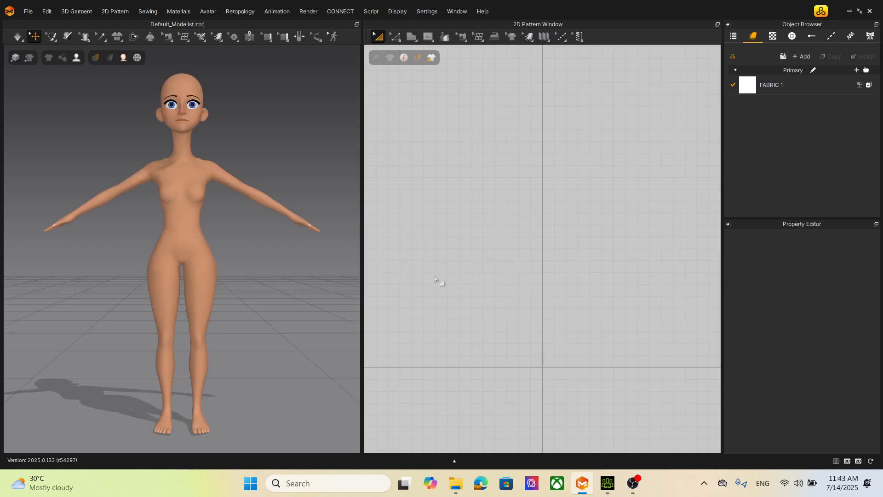
Step: Frame the avatar's silhouette in the 2D pattern window and activate the Polygon pattern tool
{"action": "scroll", "coordinate": [219, 229], "scroll_direction": "down", "scroll_amount": 2}
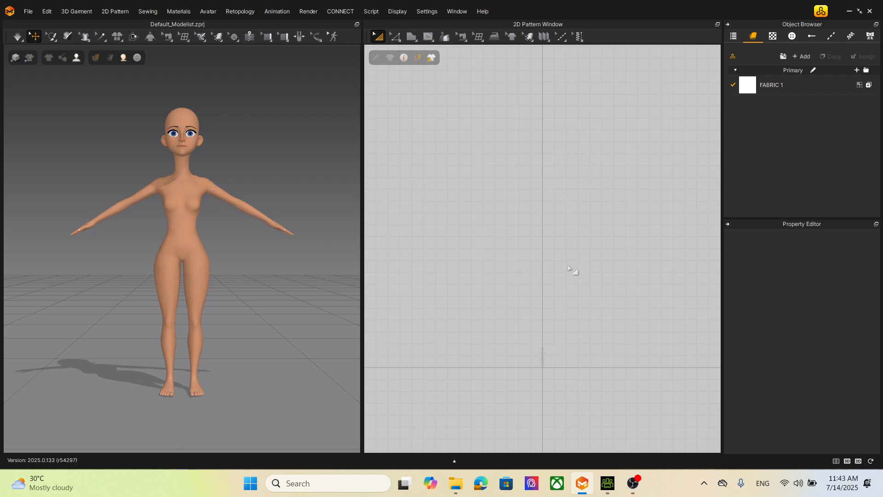
{"action": "scroll", "coordinate": [584, 269], "scroll_direction": "up", "scroll_amount": 3}
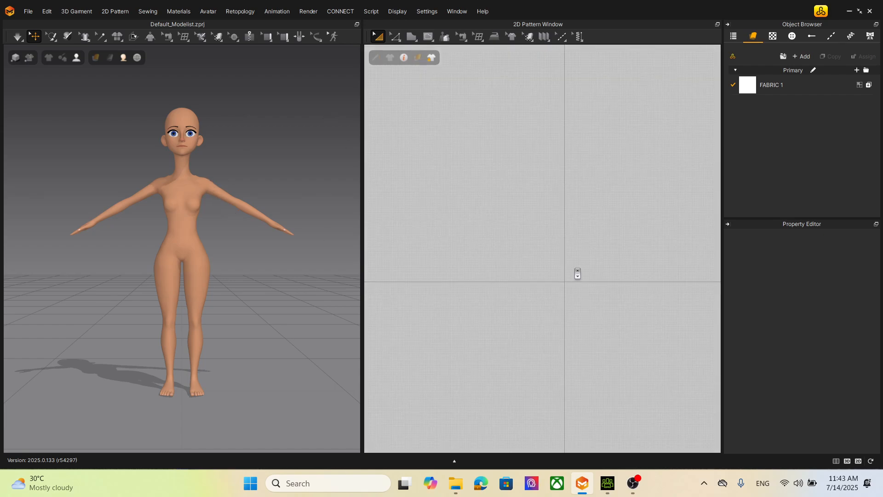
{"action": "scroll", "coordinate": [578, 272], "scroll_direction": "up", "scroll_amount": 3}
{"action": "middle_click_drag", "start_coordinate": [470, 298], "coordinate": [649, 76]}
{"action": "middle_click_drag", "start_coordinate": [542, 352], "coordinate": [568, 203]}
{"action": "scroll", "coordinate": [567, 202], "scroll_direction": "up", "scroll_amount": 2}
{"action": "scroll", "coordinate": [567, 202], "scroll_direction": "up", "scroll_amount": 4}
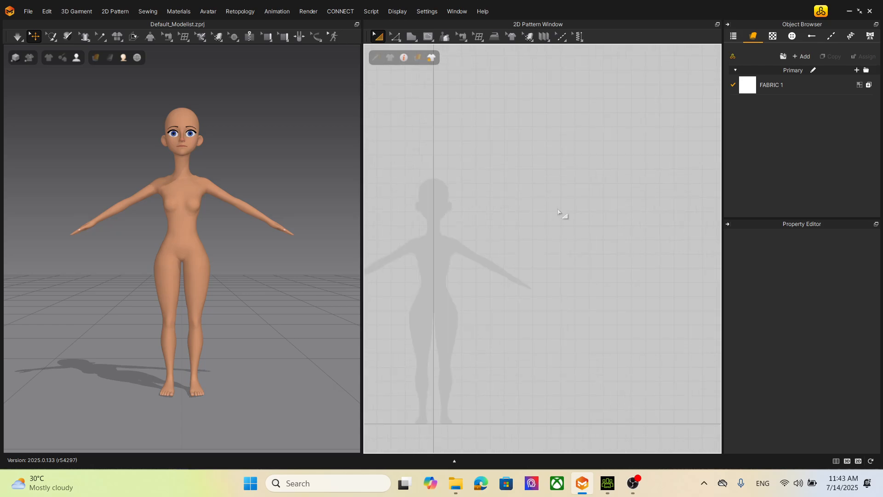
{"action": "middle_click_drag", "start_coordinate": [490, 273], "coordinate": [599, 213]}
{"action": "scroll", "coordinate": [569, 211], "scroll_direction": "up", "scroll_amount": 4}
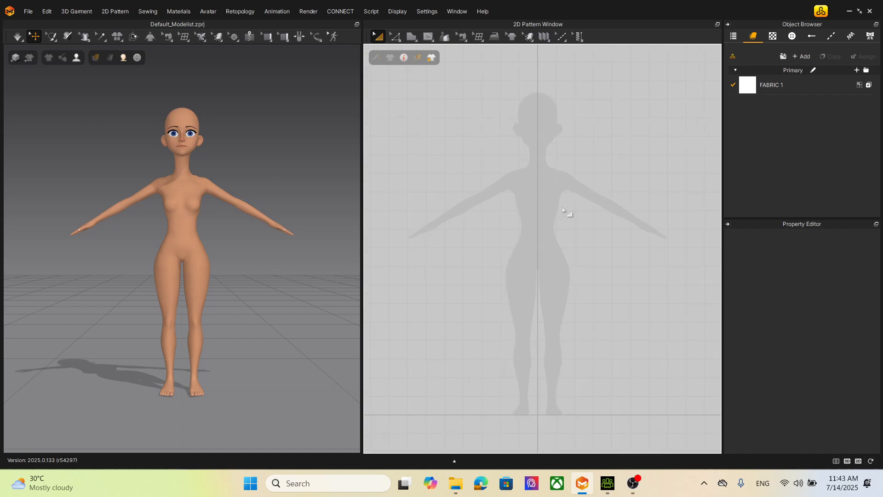
{"action": "middle_click_drag", "start_coordinate": [553, 253], "coordinate": [578, 250]}
{"action": "scroll", "coordinate": [578, 252], "scroll_direction": "up", "scroll_amount": 2}
{"action": "scroll", "coordinate": [577, 252], "scroll_direction": "down", "scroll_amount": 3}
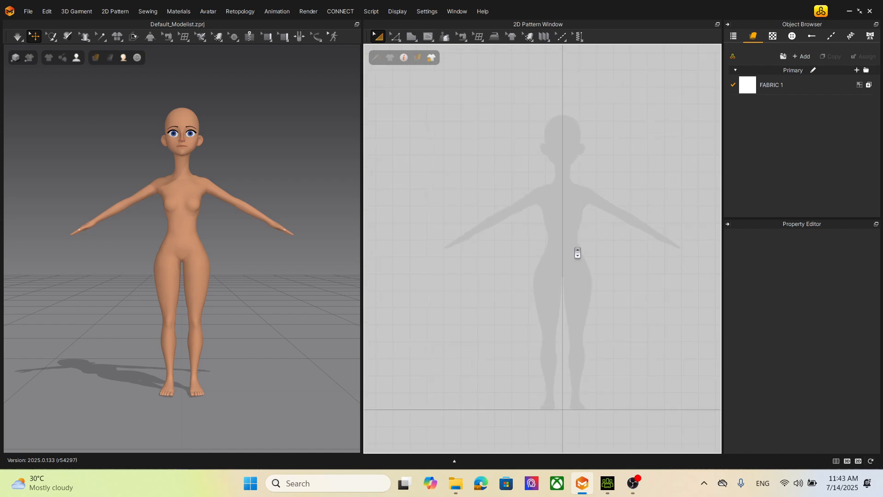
{"action": "scroll", "coordinate": [507, 199], "scroll_direction": "down", "scroll_amount": 2}
{"action": "left_click", "coordinate": [412, 36]}
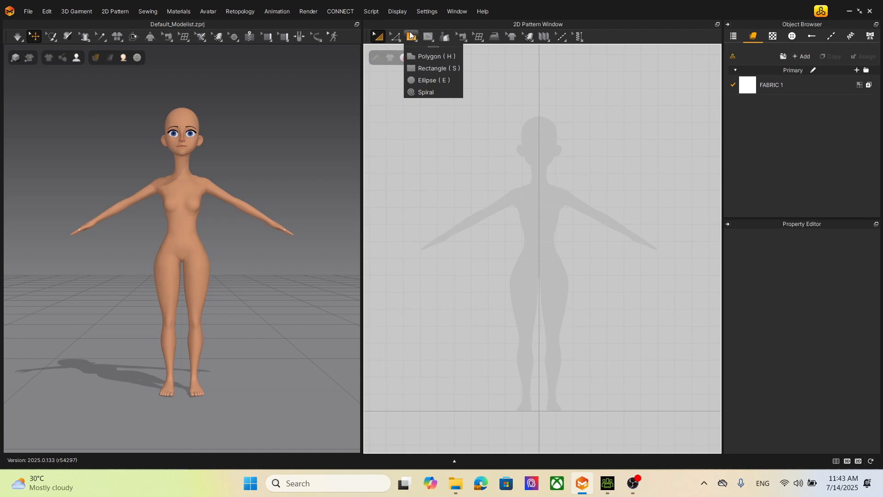
{"action": "left_click", "coordinate": [440, 56]}
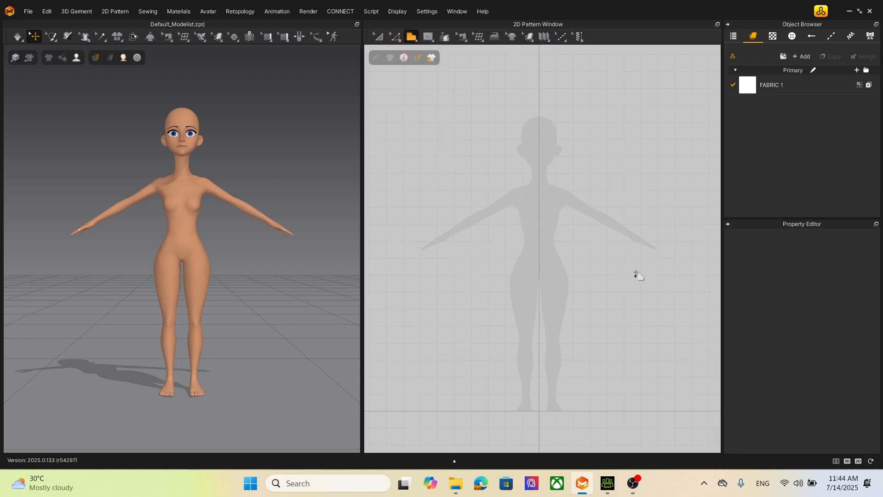
{"action": "left_click", "coordinate": [539, 196]}
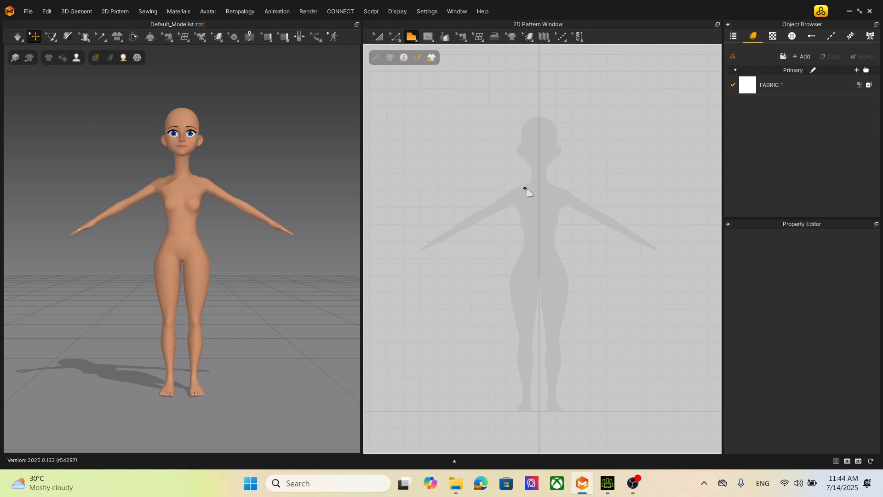
{"action": "left_click", "coordinate": [525, 188]}
{"action": "left_click", "coordinate": [539, 198]}
{"action": "key", "text": "Escape"}
{"action": "left_click", "coordinate": [515, 178]}
{"action": "left_click", "coordinate": [539, 196]}
{"action": "left_click", "coordinate": [559, 173]}
{"action": "left_click", "coordinate": [589, 189]}
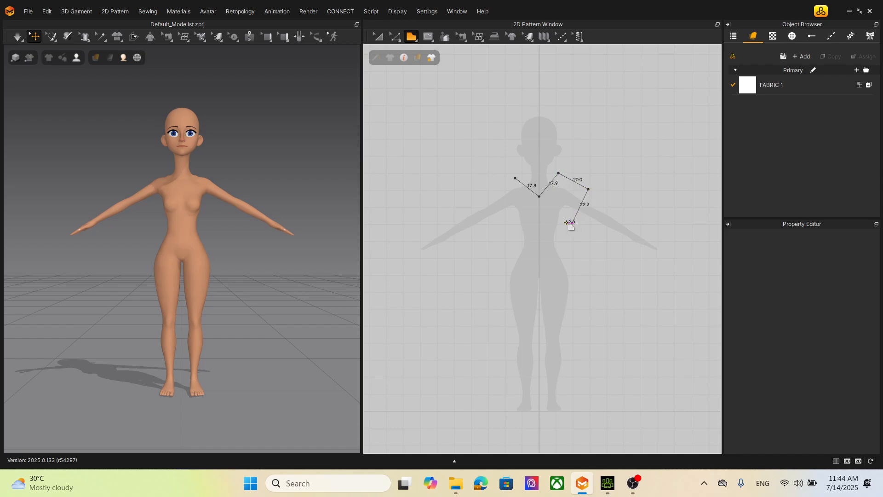
{"action": "left_click", "coordinate": [572, 223]}
{"action": "left_click", "coordinate": [559, 223]}
{"action": "left_click", "coordinate": [558, 242]}
{"action": "left_click", "coordinate": [516, 242]}
{"action": "key", "text": "Escape"}
{"action": "left_click", "coordinate": [519, 180]}
{"action": "left_click", "coordinate": [539, 196]}
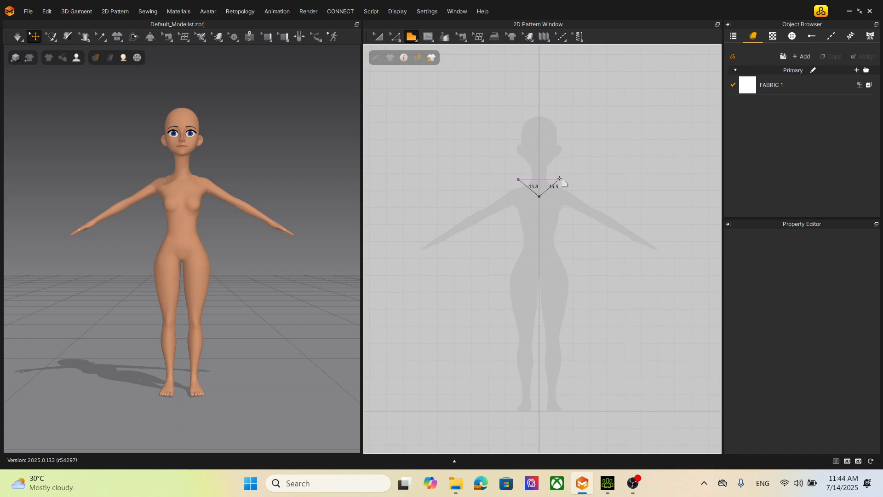
{"action": "left_click", "coordinate": [560, 179]}
{"action": "left_click", "coordinate": [582, 194]}
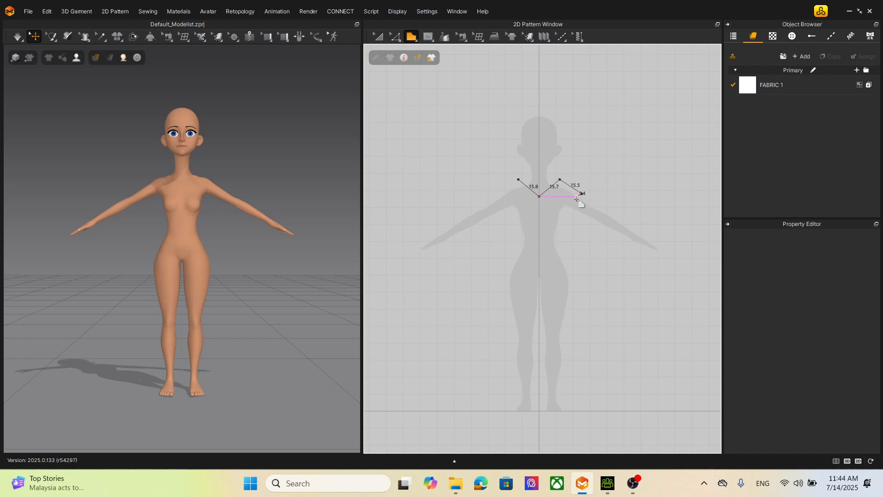
{"action": "left_click", "coordinate": [559, 216]}
{"action": "left_click", "coordinate": [561, 247]}
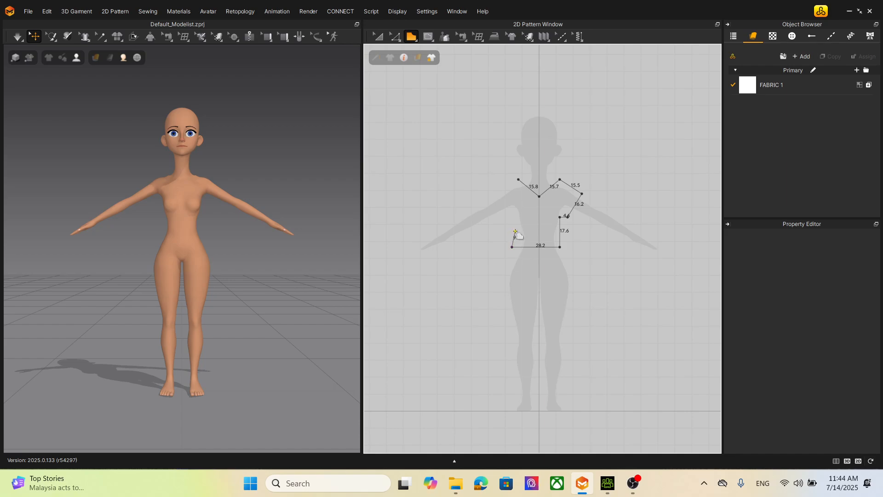
{"action": "key", "text": "Escape"}
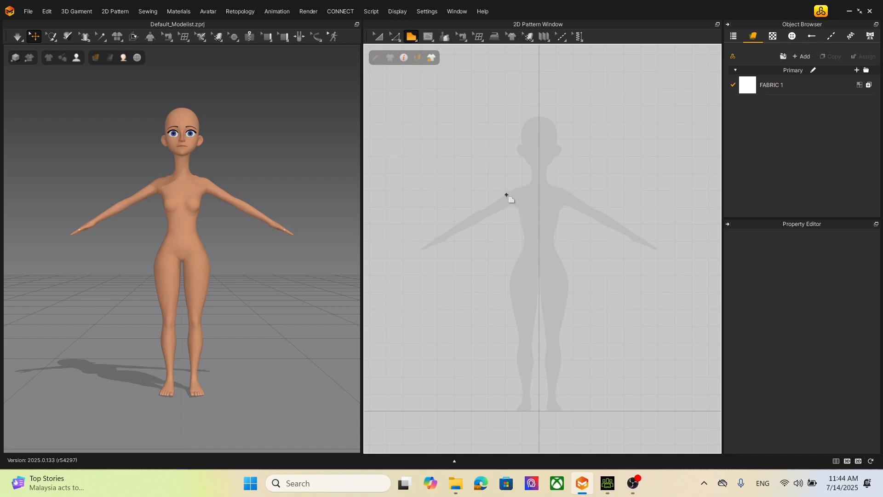
Step: Draw a closed V-neck T-shirt pattern with short sleeves over the avatar's torso, about 32 cm wide at the hem
{"action": "left_click", "coordinate": [554, 175]}
{"action": "left_click", "coordinate": [583, 189]}
{"action": "left_click", "coordinate": [573, 216]}
{"action": "left_click", "coordinate": [566, 216]}
{"action": "left_click", "coordinate": [566, 248]}
{"action": "left_click", "coordinate": [511, 247]}
{"action": "left_click", "coordinate": [511, 219]}
{"action": "left_click", "coordinate": [502, 222]}
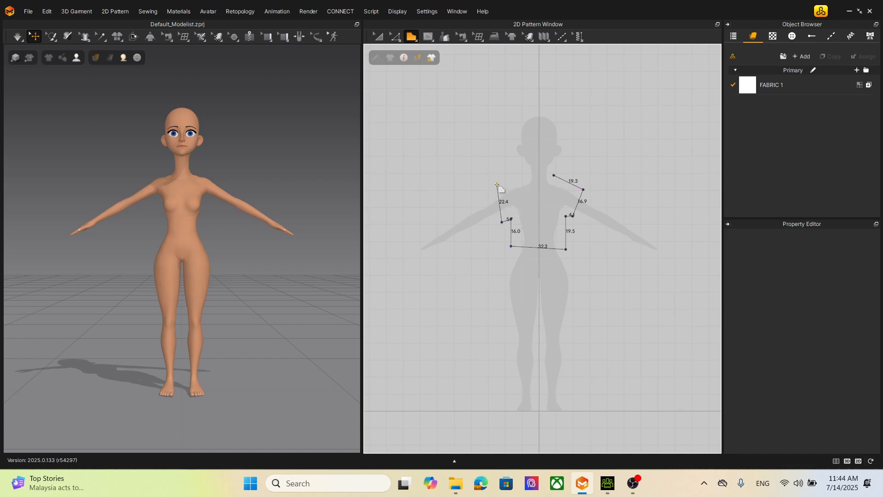
{"action": "left_click", "coordinate": [497, 181]}
{"action": "left_click", "coordinate": [522, 176]}
{"action": "left_click", "coordinate": [539, 197]}
{"action": "left_click", "coordinate": [553, 175]}
{"action": "left_click", "coordinate": [553, 175]}
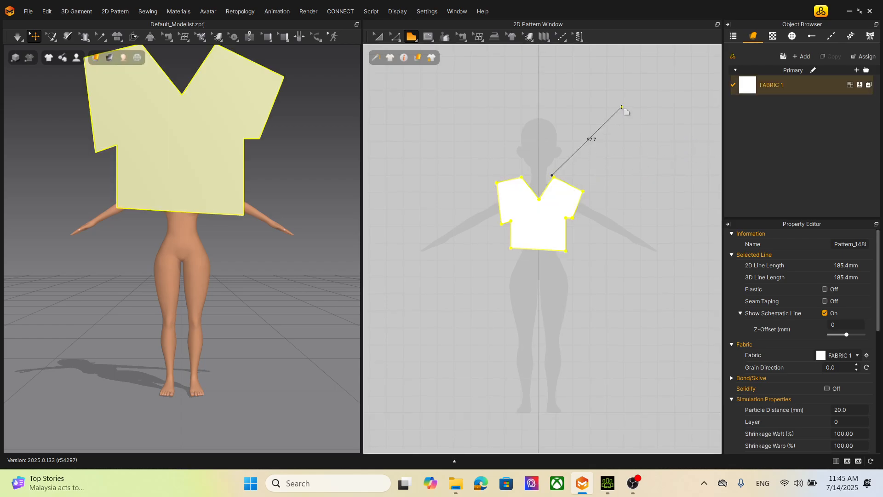
{"action": "key", "text": "Escape"}
{"action": "scroll", "coordinate": [588, 281], "scroll_direction": "up", "scroll_amount": 1}
{"action": "scroll", "coordinate": [589, 280], "scroll_direction": "down", "scroll_amount": 3}
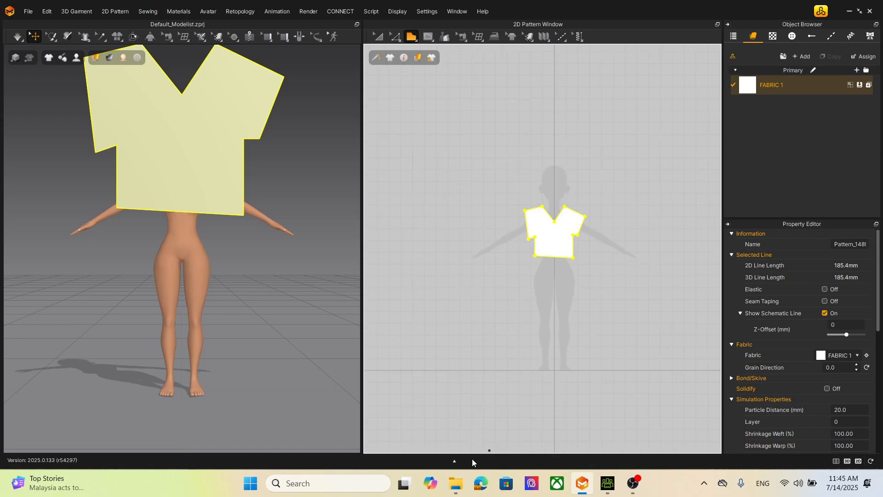
Step: Open the longskirt project from the learning folder in File Explorer, and minimize the folder window
{"action": "left_click", "coordinate": [455, 483]}
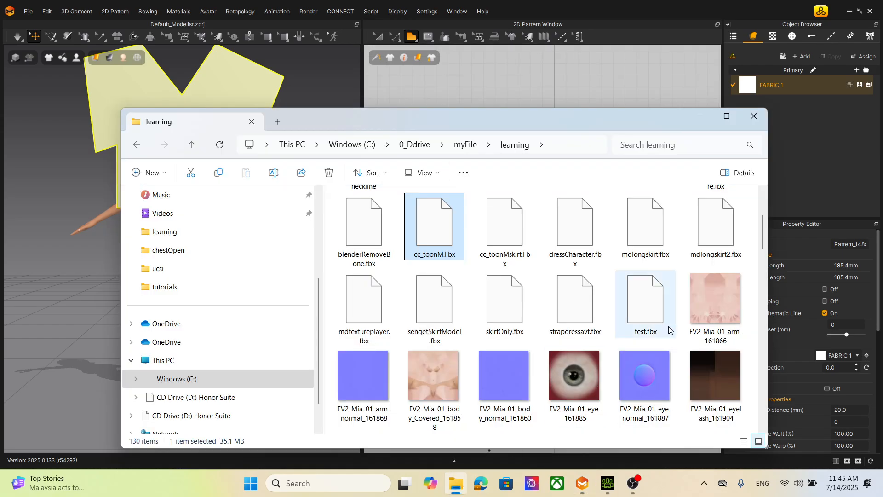
{"action": "scroll", "coordinate": [619, 315], "scroll_direction": "down", "scroll_amount": 5}
{"action": "scroll", "coordinate": [620, 314], "scroll_direction": "down", "scroll_amount": 3}
{"action": "scroll", "coordinate": [622, 335], "scroll_direction": "up", "scroll_amount": 10}
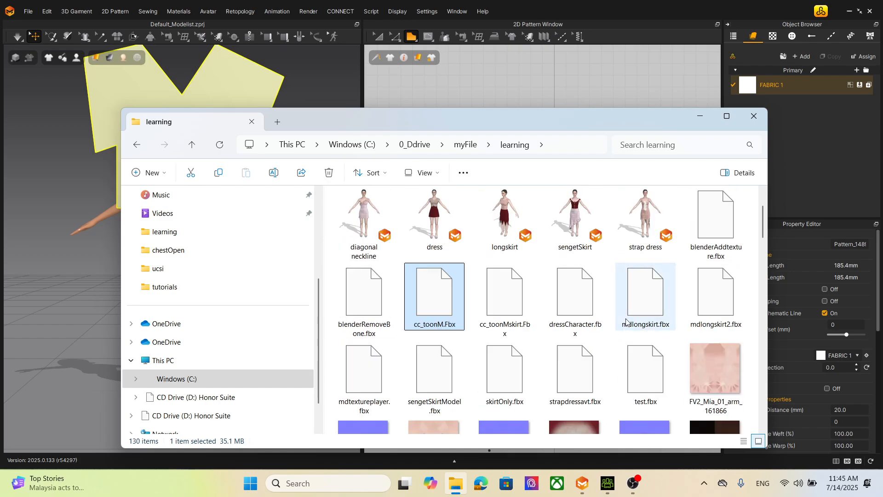
{"action": "double_click", "coordinate": [510, 215]}
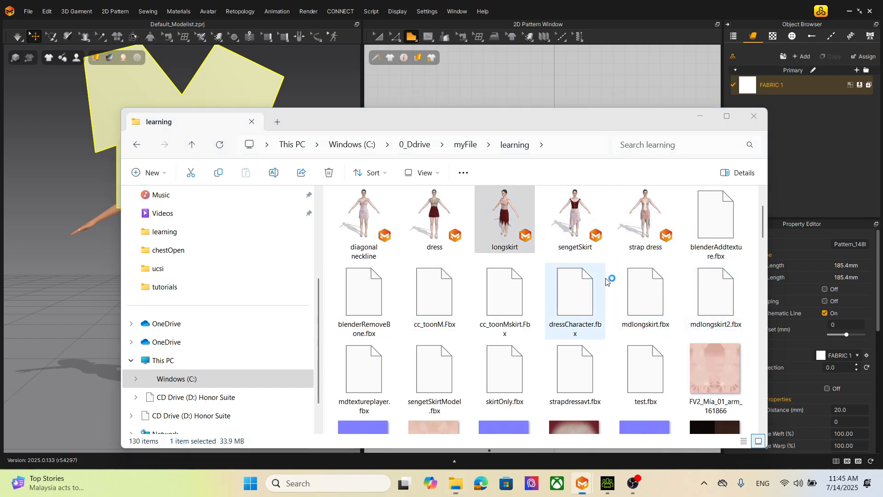
{"action": "left_click", "coordinate": [531, 119]}
{"action": "left_click_drag", "start_coordinate": [531, 118], "coordinate": [510, 62]}
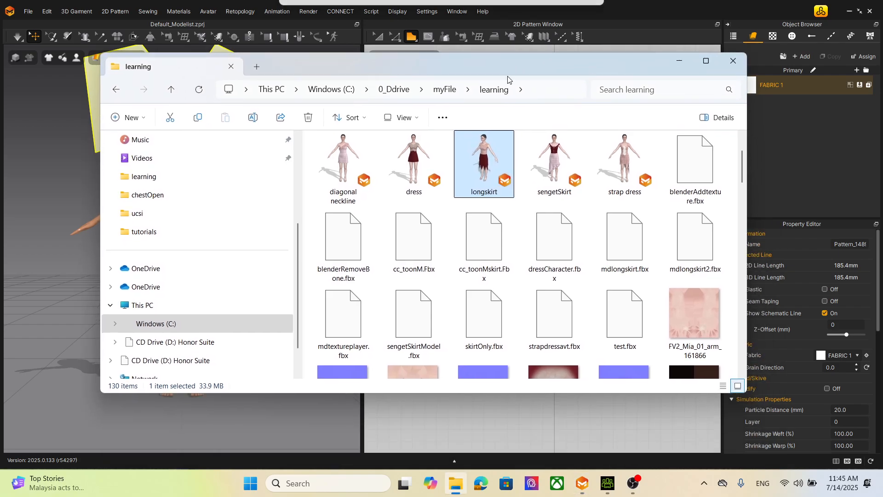
{"action": "double_click", "coordinate": [486, 176]}
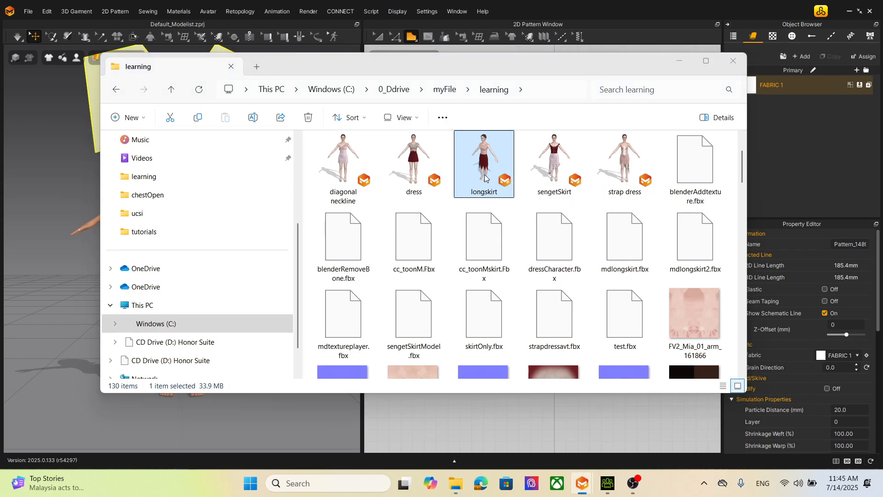
{"action": "left_click", "coordinate": [679, 61]}
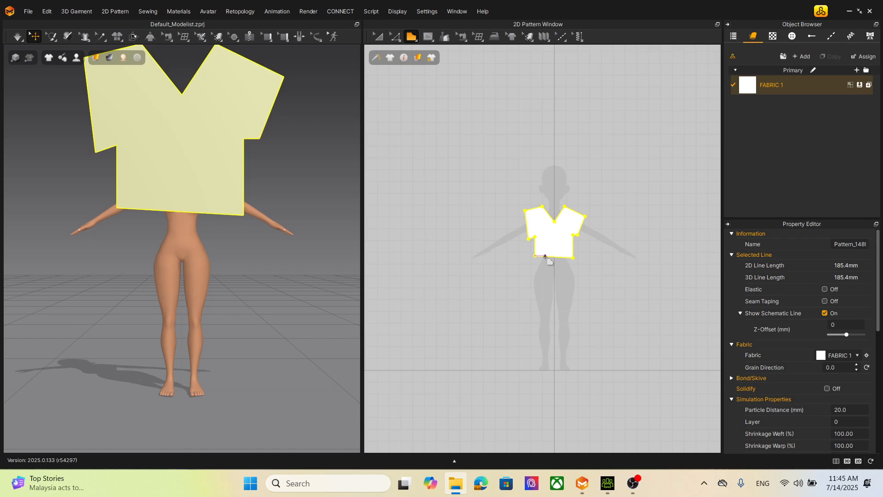
Step: Close the T-shirt project in Marvelous Designer and the character project in Character Creator 4, both without saving
{"action": "left_click", "coordinate": [873, 12]}
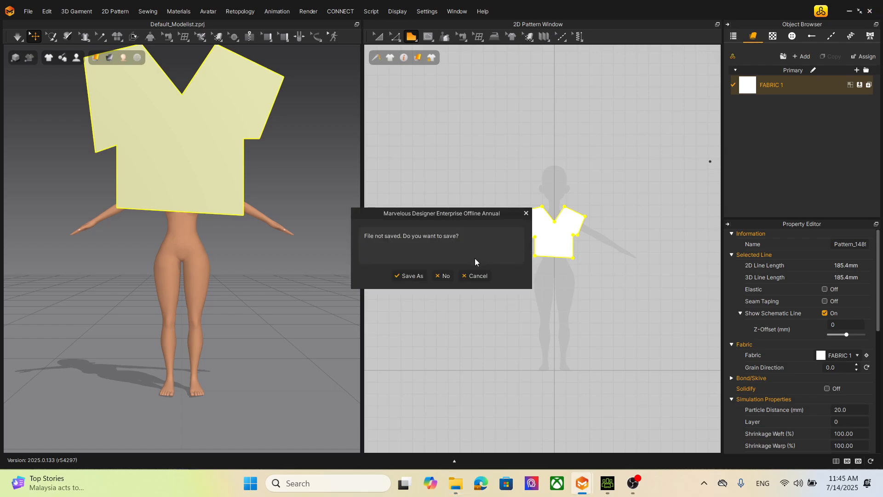
{"action": "left_click", "coordinate": [442, 274]}
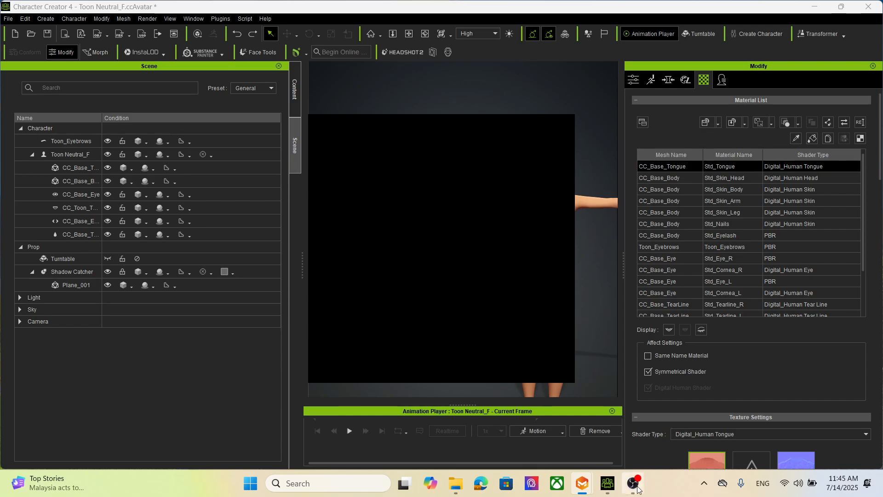
{"action": "mouse_move", "coordinate": [582, 483]}
{"action": "left_click", "coordinate": [630, 437]}
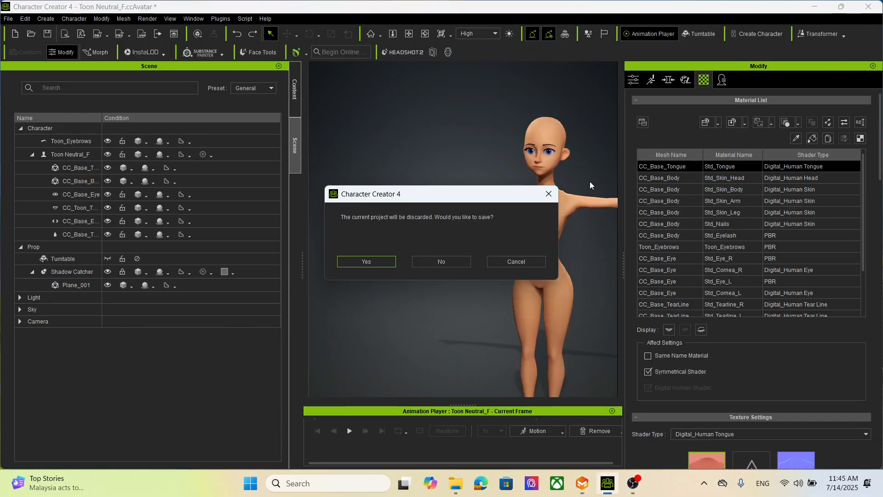
{"action": "left_click", "coordinate": [451, 264]}
{"action": "mouse_move", "coordinate": [596, 483]}
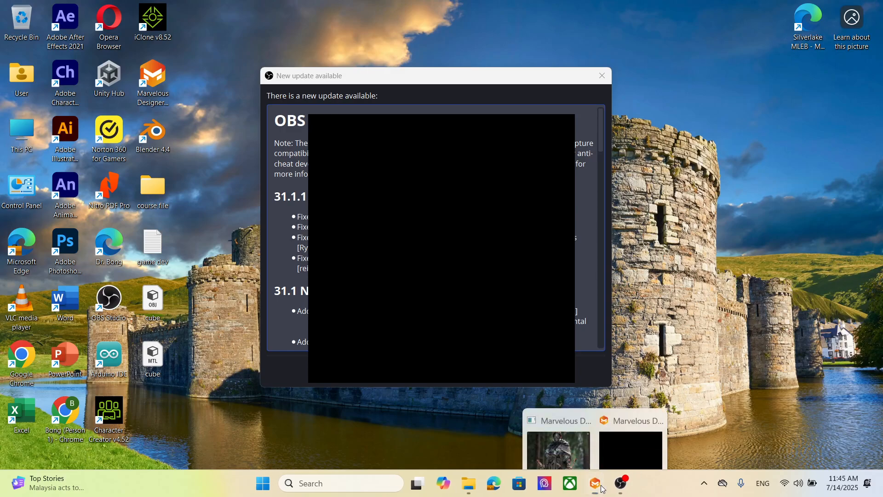
Step: Switch to the longskirt project in Marvelous Designer and dismiss the welcome notice
{"action": "left_click", "coordinate": [571, 436]}
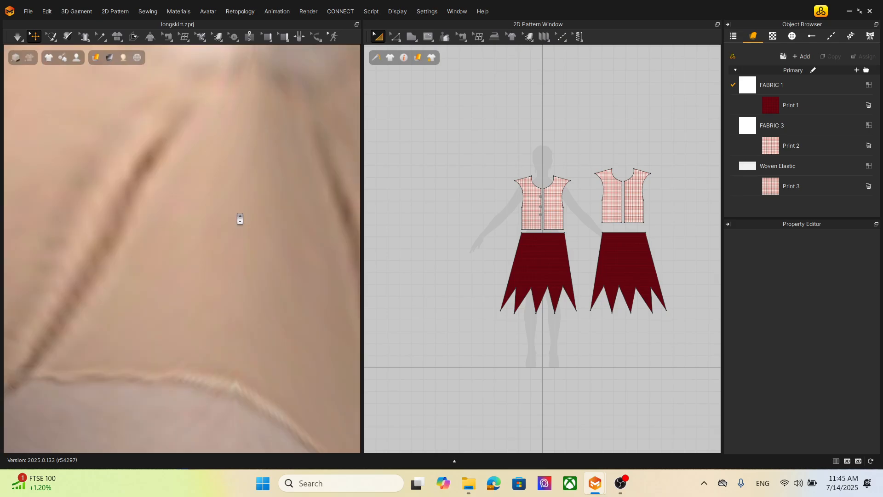
{"action": "scroll", "coordinate": [240, 219], "scroll_direction": "down", "scroll_amount": 3}
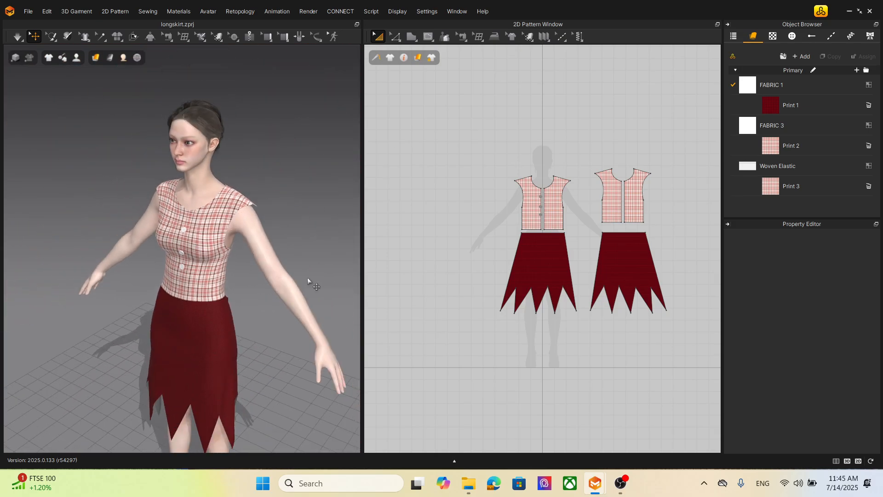
{"action": "left_click", "coordinate": [28, 12]}
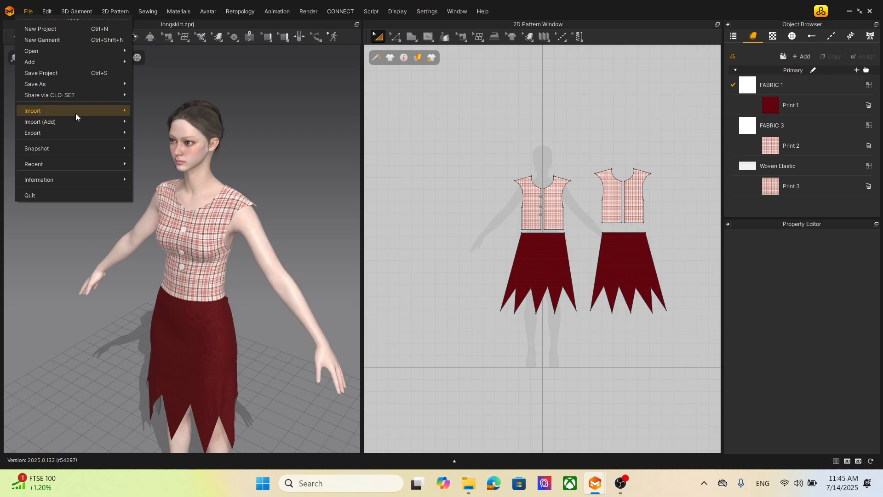
{"action": "mouse_move", "coordinate": [71, 134]}
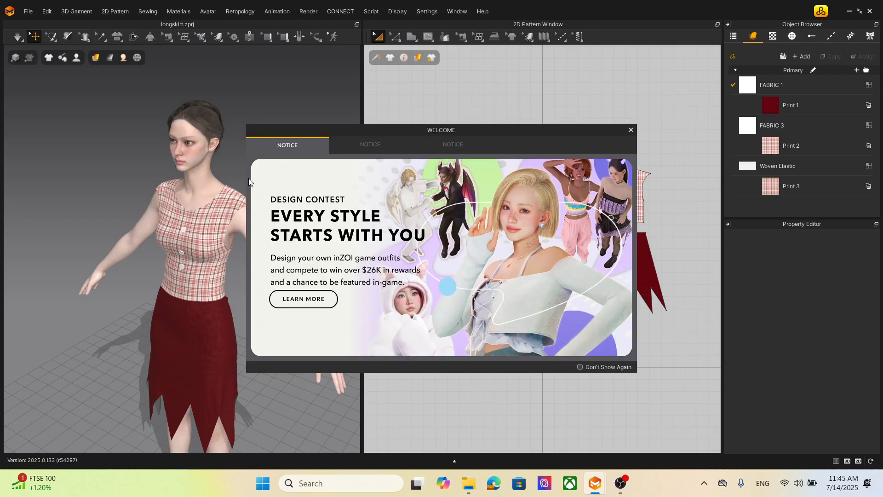
{"action": "left_click", "coordinate": [630, 129]}
Step: Export the dressed avatar as the FBX file dress04 in the cc_toonM.fbm folder, including avatars and unified UV texture maps
{"action": "left_click", "coordinate": [28, 12]}
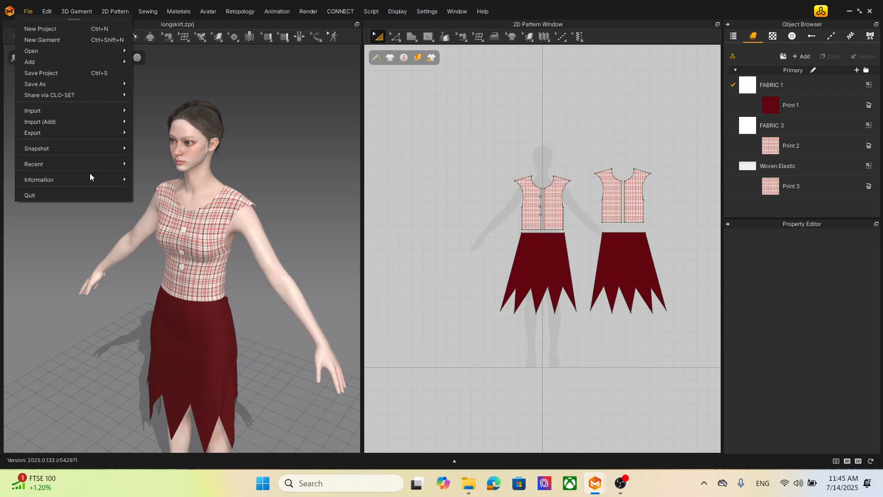
{"action": "mouse_move", "coordinate": [98, 133]}
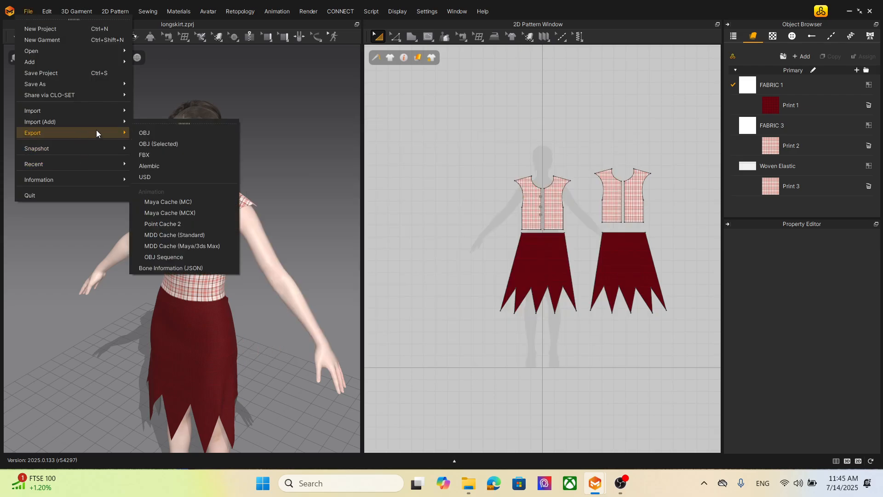
{"action": "left_click", "coordinate": [165, 157]}
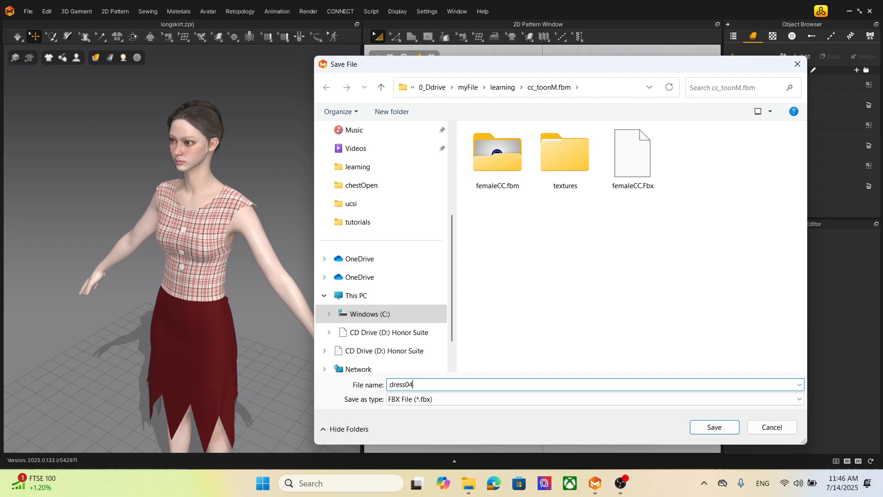
{"action": "left_click", "coordinate": [715, 427]}
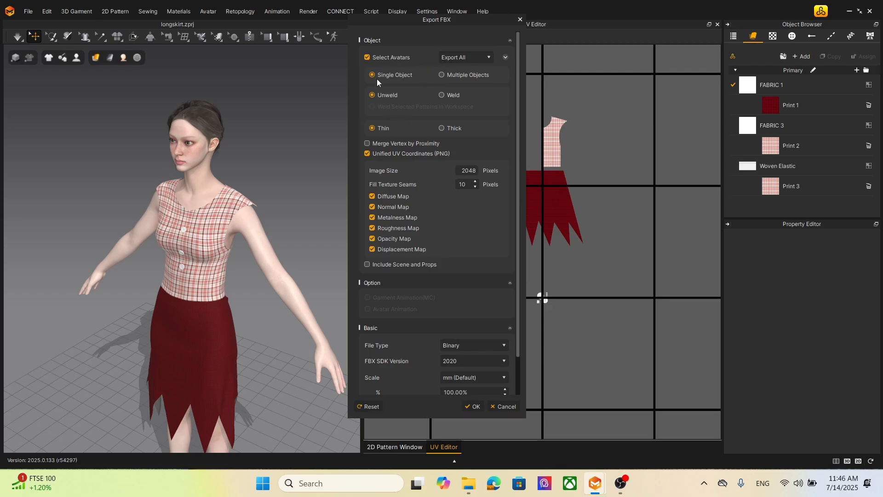
{"action": "left_click", "coordinate": [466, 58]}
{"action": "left_click", "coordinate": [459, 76]}
{"action": "scroll", "coordinate": [419, 171], "scroll_direction": "down", "scroll_amount": 1}
{"action": "scroll", "coordinate": [426, 180], "scroll_direction": "up", "scroll_amount": 1}
{"action": "left_click", "coordinate": [475, 407]}
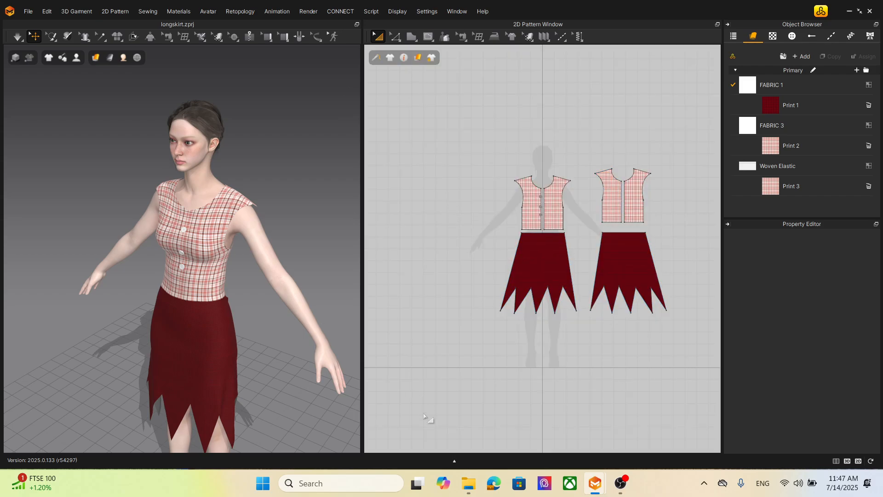
Step: Look through the learning folder in File Explorer for the exported dress04 FBX file, and minimize the folder window
{"action": "left_click", "coordinate": [470, 488]}
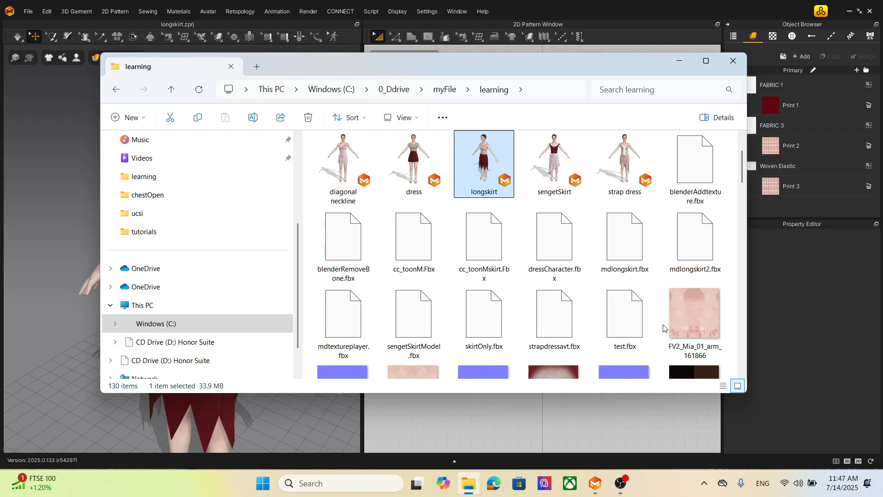
{"action": "scroll", "coordinate": [664, 328], "scroll_direction": "up", "scroll_amount": 1}
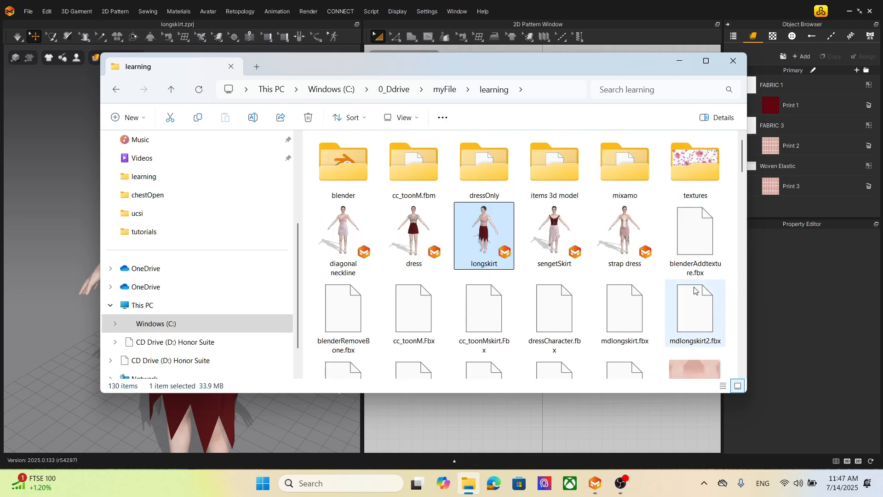
{"action": "scroll", "coordinate": [714, 312], "scroll_direction": "down", "scroll_amount": 5}
{"action": "scroll", "coordinate": [714, 312], "scroll_direction": "up", "scroll_amount": 3}
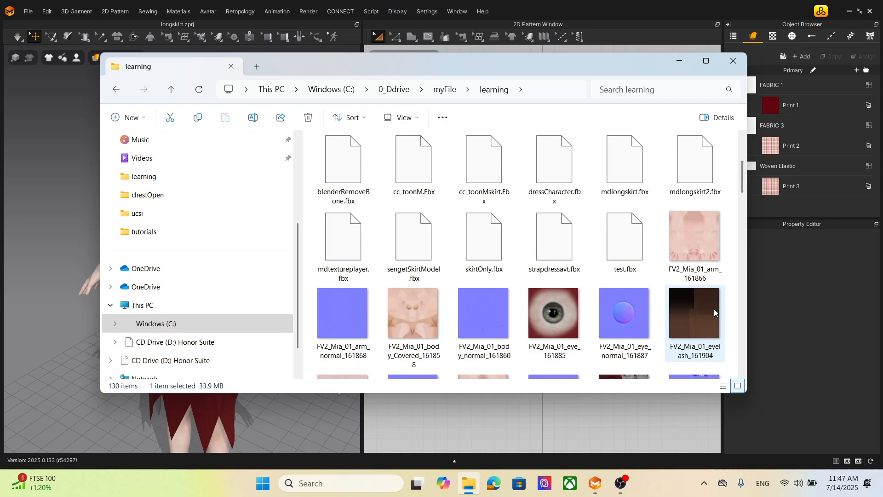
{"action": "scroll", "coordinate": [687, 304], "scroll_direction": "up", "scroll_amount": 2}
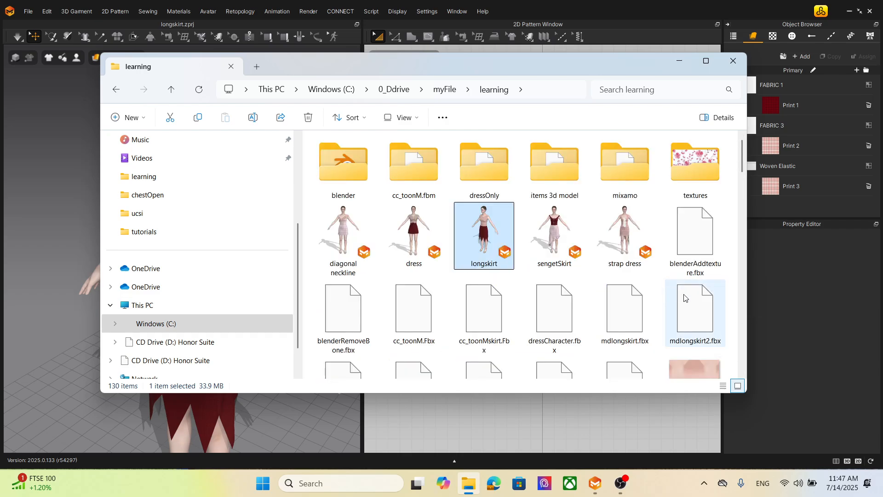
{"action": "scroll", "coordinate": [684, 299], "scroll_direction": "down", "scroll_amount": 10}
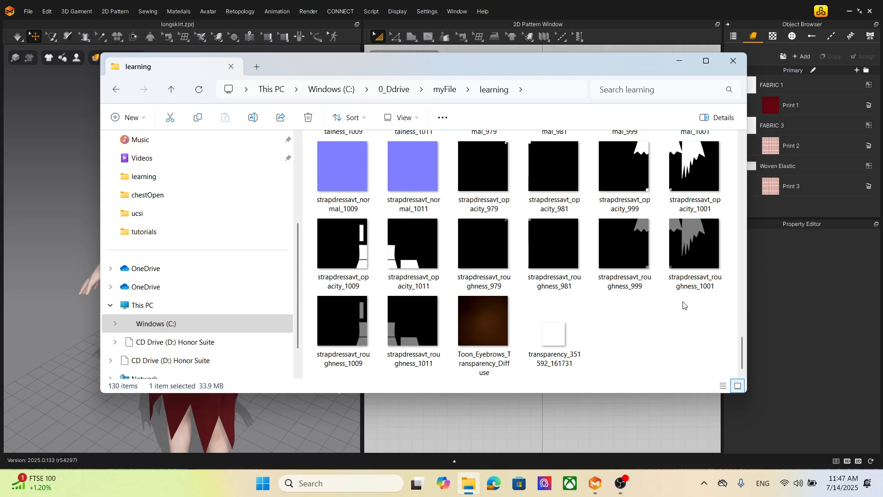
{"action": "scroll", "coordinate": [683, 305], "scroll_direction": "up", "scroll_amount": 6}
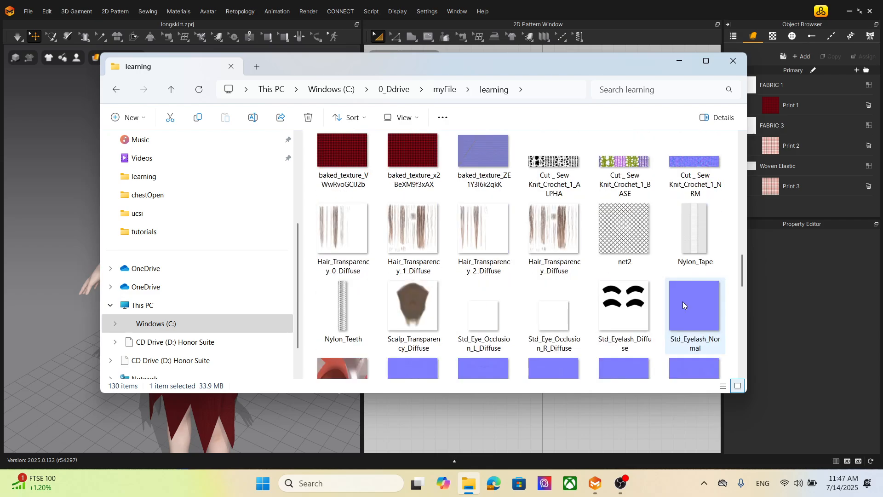
{"action": "scroll", "coordinate": [683, 305], "scroll_direction": "up", "scroll_amount": 2}
{"action": "scroll", "coordinate": [682, 304], "scroll_direction": "up", "scroll_amount": 2}
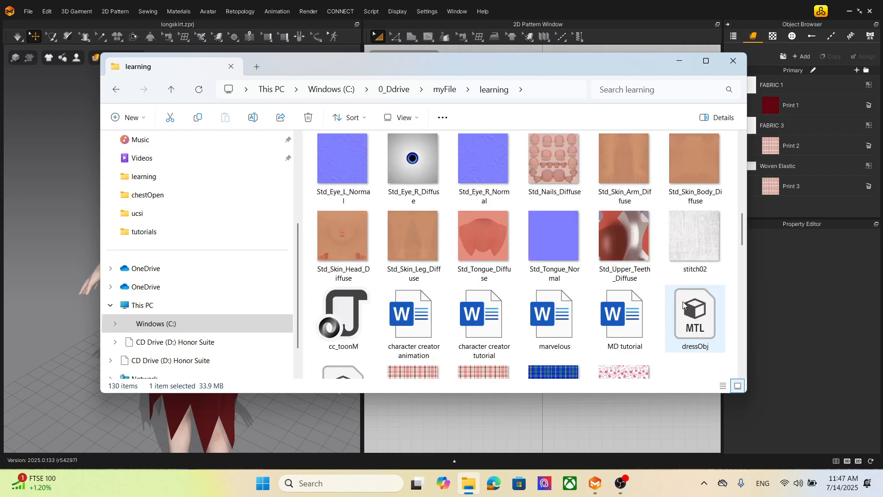
{"action": "scroll", "coordinate": [682, 305], "scroll_direction": "up", "scroll_amount": 5}
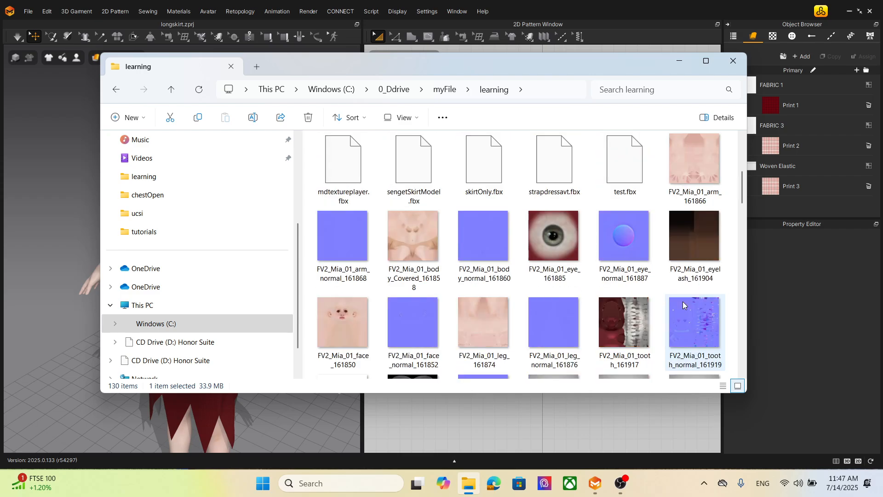
{"action": "scroll", "coordinate": [683, 305], "scroll_direction": "up", "scroll_amount": 2}
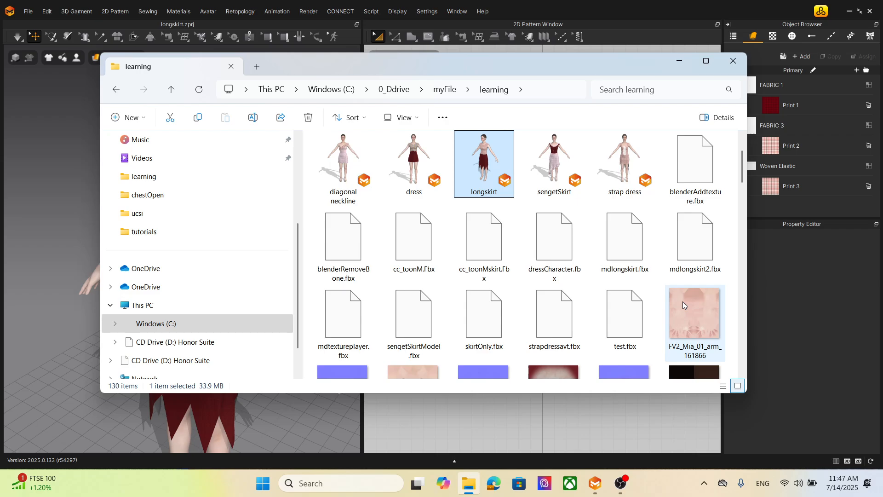
{"action": "scroll", "coordinate": [683, 302], "scroll_direction": "up", "scroll_amount": 1}
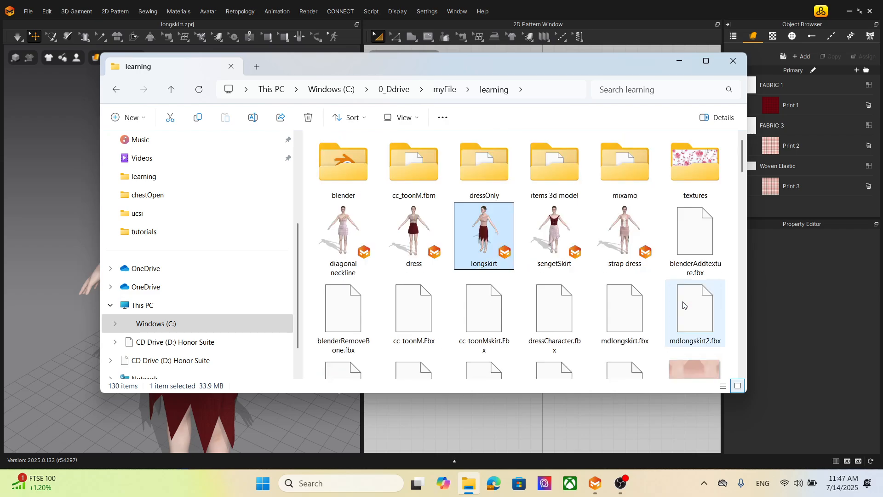
{"action": "left_click", "coordinate": [688, 64]}
Step: Check which folder the FBX export saves to, and cancel the export
{"action": "left_click", "coordinate": [27, 11]}
{"action": "mouse_move", "coordinate": [64, 132]}
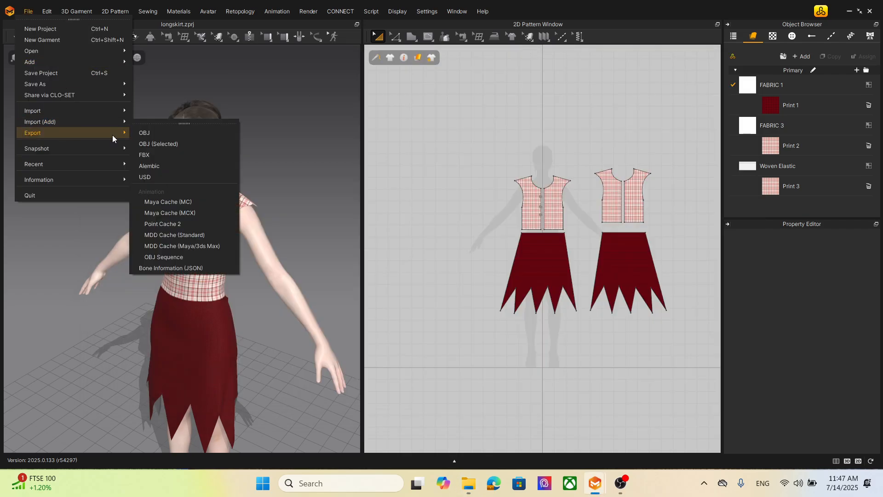
{"action": "left_click", "coordinate": [183, 159]}
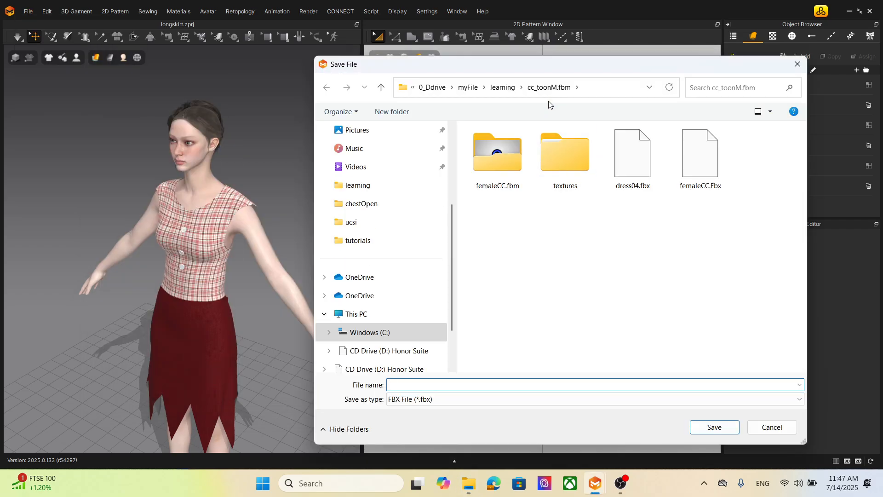
{"action": "left_click", "coordinate": [802, 71]}
Step: Open the cc_toonM.fbm folder in File Explorer and select dress04.fbx
{"action": "left_click", "coordinate": [469, 490]}
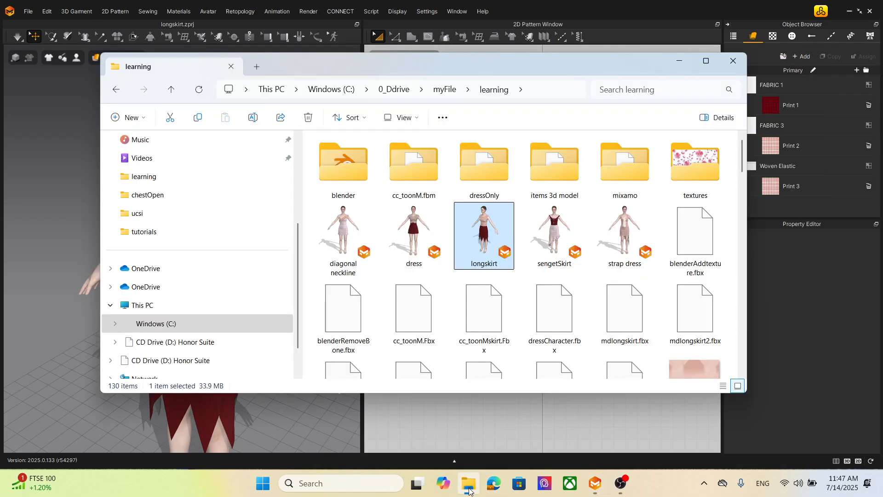
{"action": "double_click", "coordinate": [414, 167]}
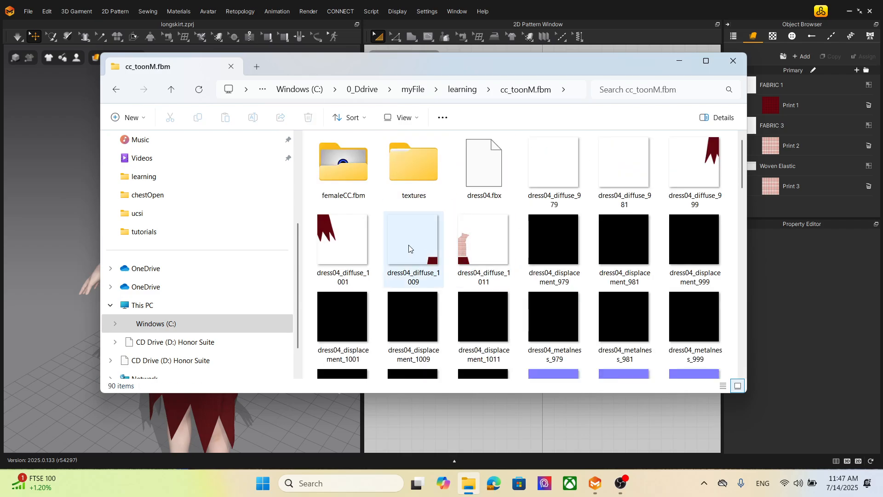
{"action": "left_click", "coordinate": [490, 190]}
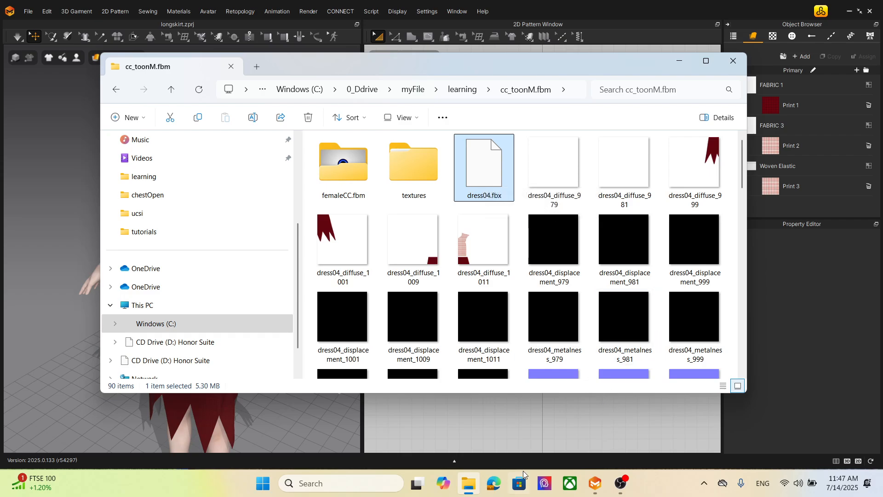
Step: Open mixamo.com in Google Chrome and log in with the Google account
{"action": "left_click", "coordinate": [349, 484]}
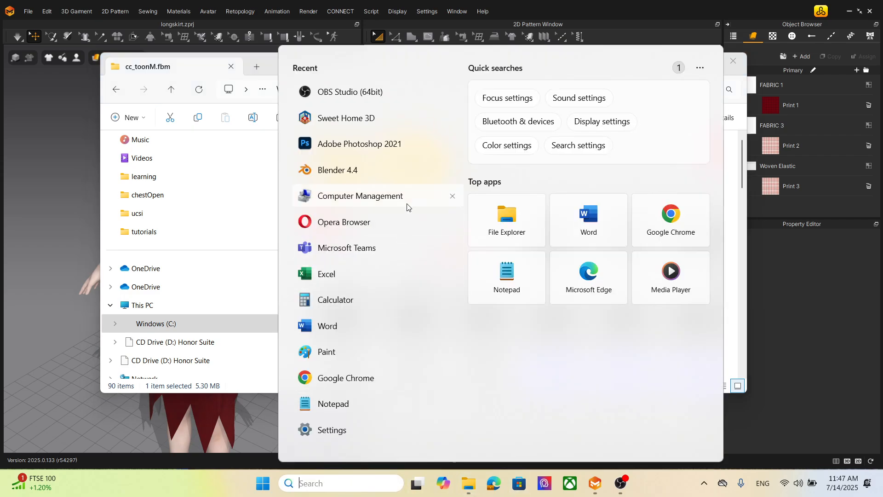
{"action": "left_click", "coordinate": [393, 378]}
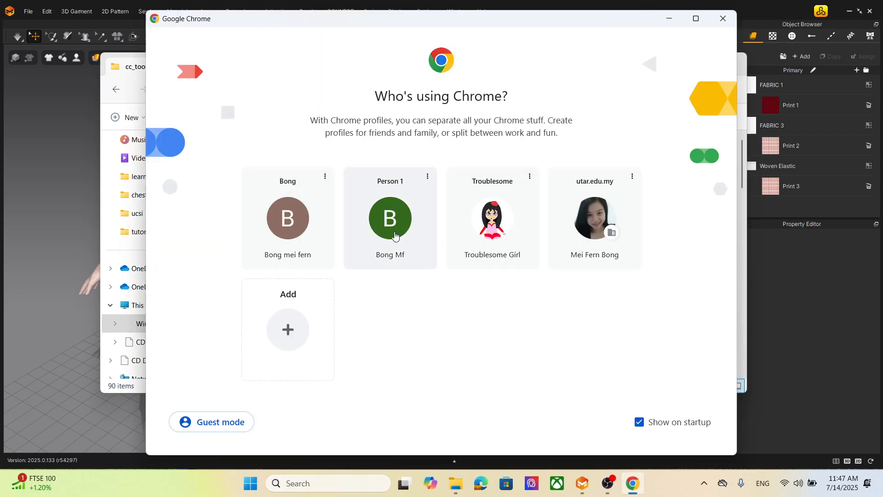
{"action": "left_click", "coordinate": [394, 235]}
{"action": "type", "text": "mix"}
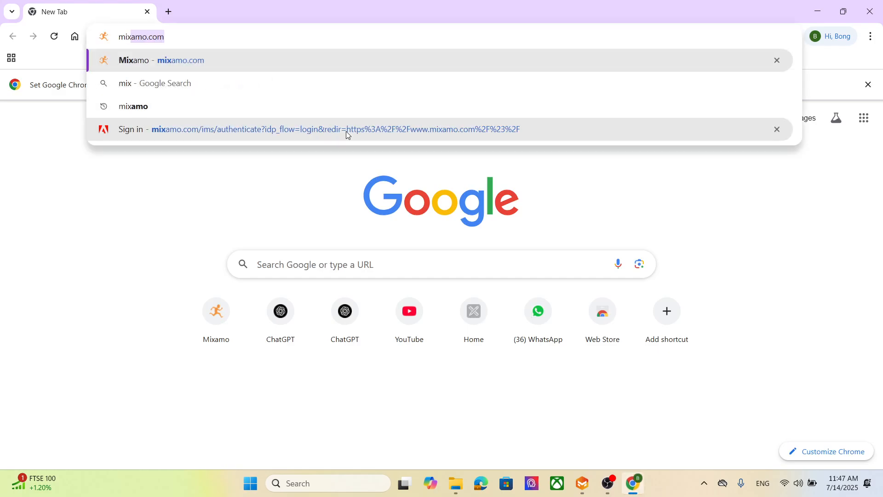
{"action": "type", "text": "amo"}
{"action": "key", "text": "Return"}
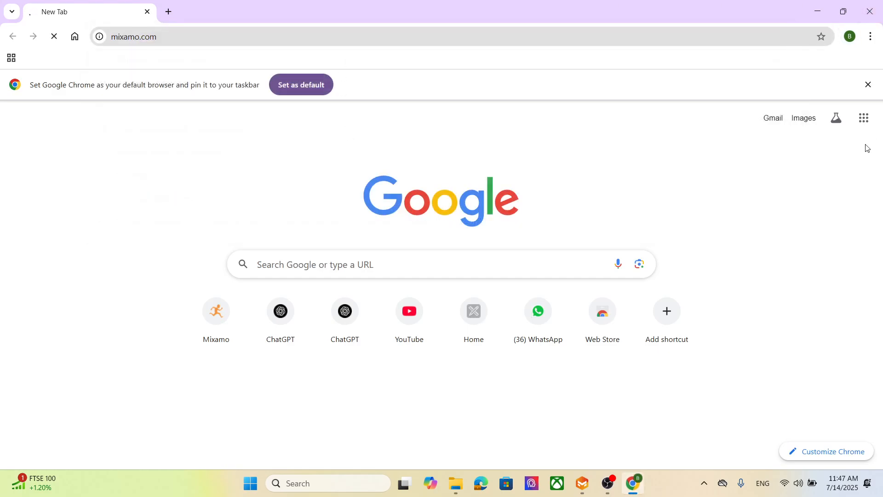
{"action": "left_click", "coordinate": [868, 84]}
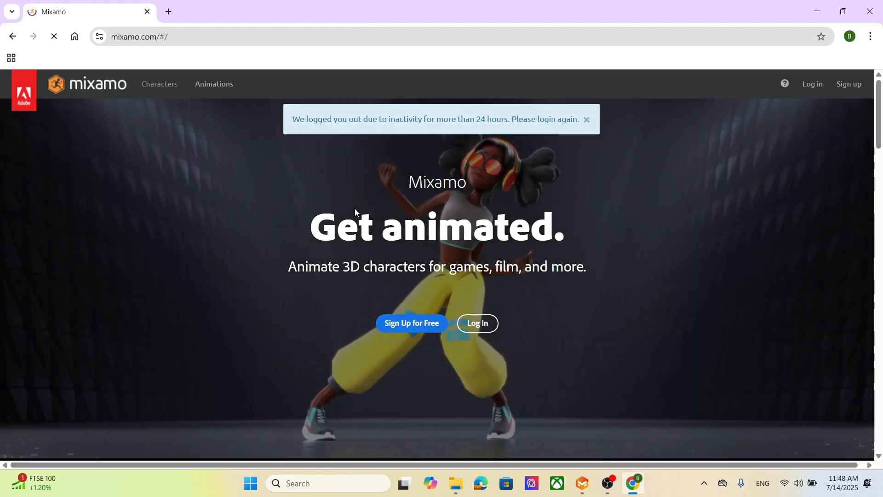
{"action": "left_click", "coordinate": [484, 329]}
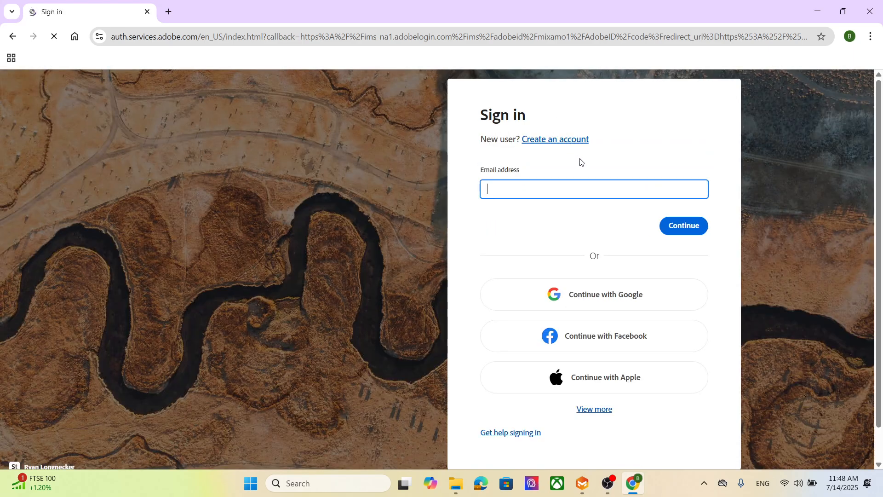
{"action": "left_click", "coordinate": [621, 306]}
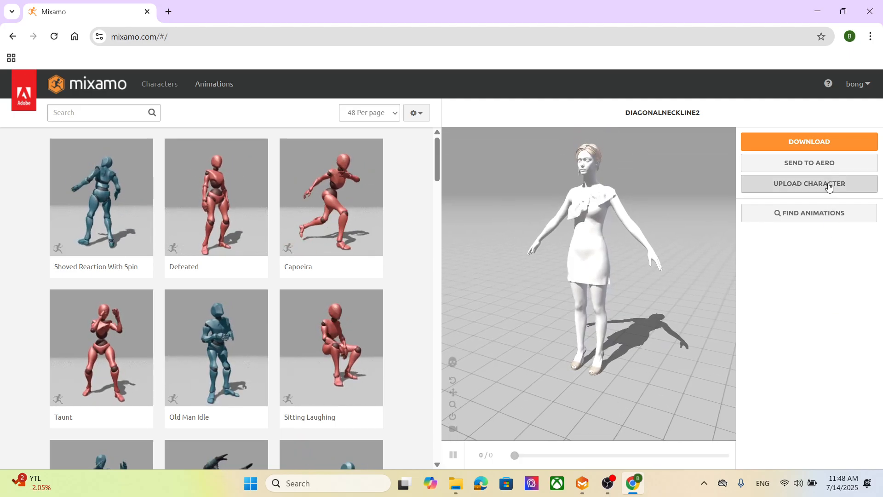
Step: Upload dress04.fbx from the cc_toonM.fbm folder to Mixamo as a new character
{"action": "left_click", "coordinate": [828, 185]}
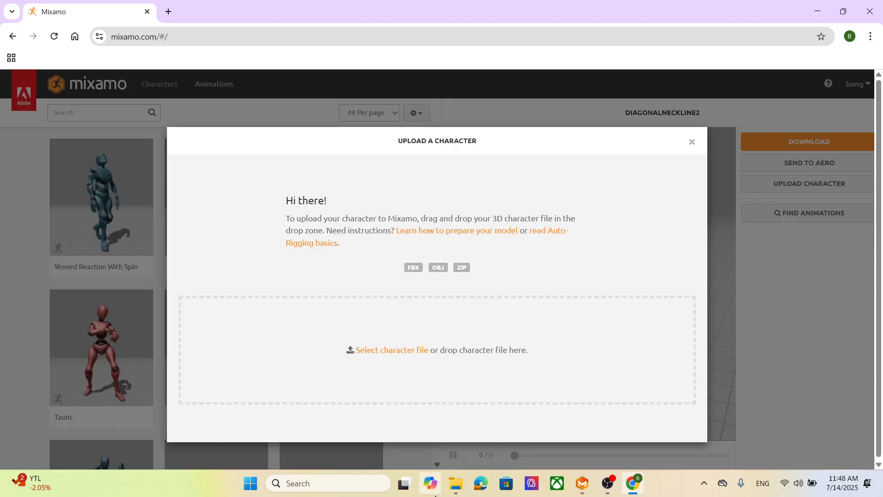
{"action": "left_click", "coordinate": [454, 491]}
{"action": "left_click_drag", "start_coordinate": [675, 72], "coordinate": [748, 220]}
{"action": "left_click_drag", "start_coordinate": [744, 266], "coordinate": [298, 349]}
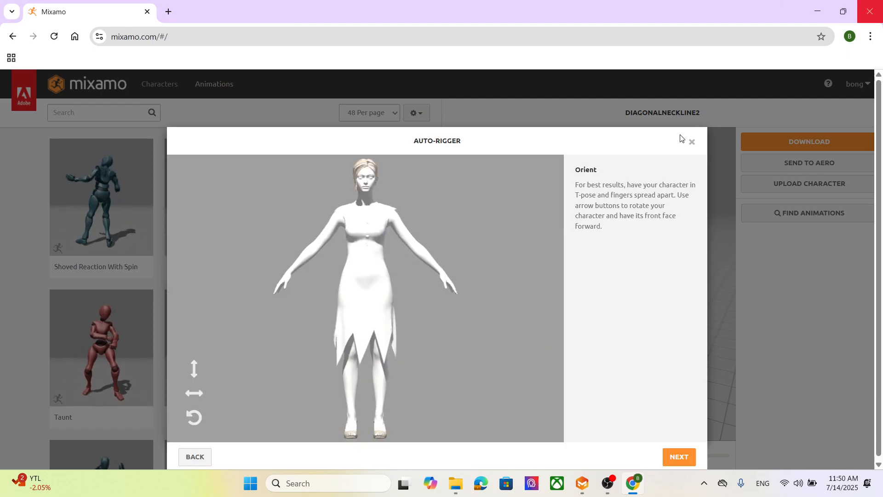
Step: Place the chin, wrist, elbow, knee and groin markers symmetrically on the character, and auto-rig it with the Standard Skeleton (65)
{"action": "left_click", "coordinate": [680, 457]}
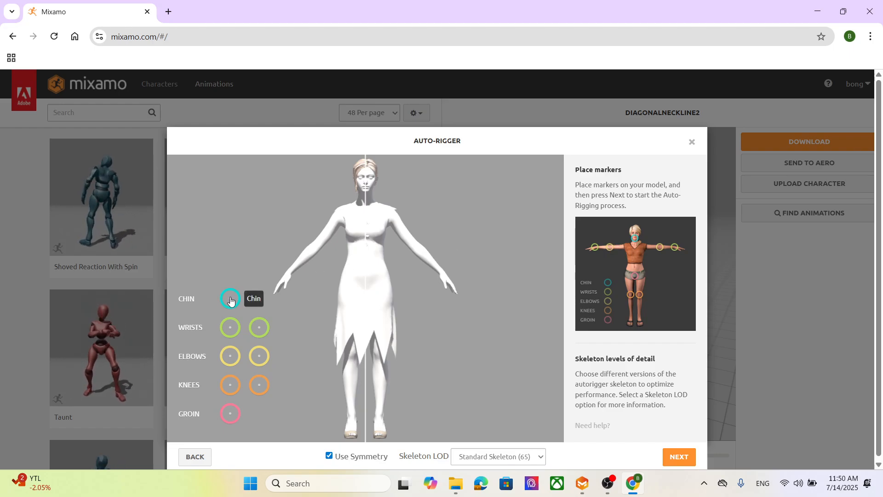
{"action": "mouse_move", "coordinate": [230, 300]}
{"action": "left_mouse_down"}
{"action": "mouse_move", "coordinate": [333, 250]}
{"action": "mouse_move", "coordinate": [366, 195]}
{"action": "left_mouse_up"}
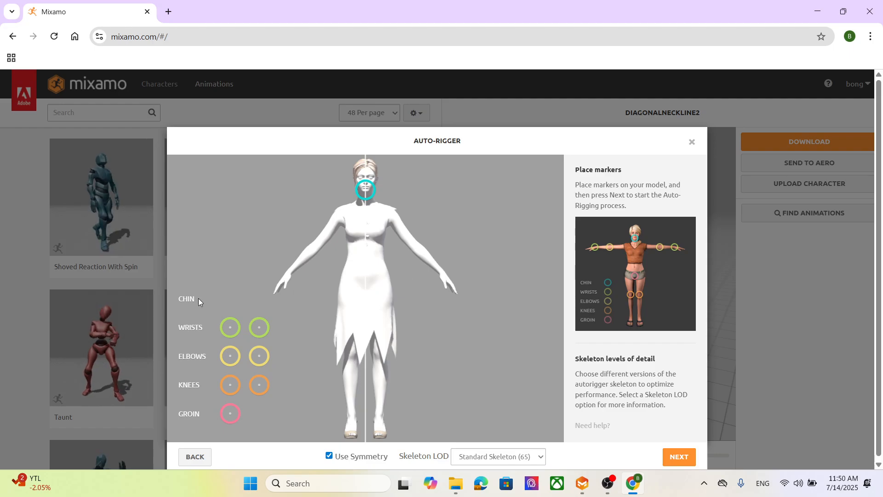
{"action": "mouse_move", "coordinate": [230, 330]}
{"action": "left_mouse_down"}
{"action": "mouse_move", "coordinate": [343, 261]}
{"action": "mouse_move", "coordinate": [306, 248]}
{"action": "mouse_move", "coordinate": [290, 277]}
{"action": "left_mouse_up"}
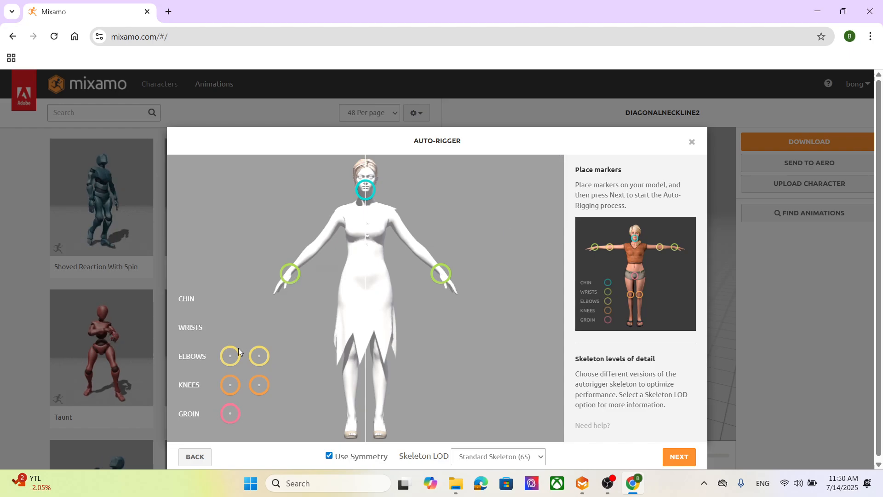
{"action": "left_click_drag", "start_coordinate": [230, 356], "coordinate": [318, 247]}
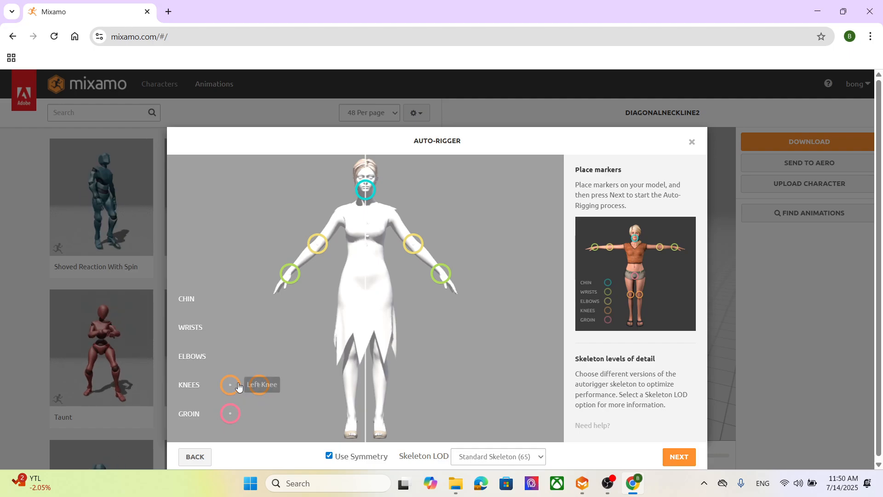
{"action": "mouse_move", "coordinate": [231, 384]}
{"action": "left_mouse_down"}
{"action": "mouse_move", "coordinate": [358, 378]}
{"action": "mouse_move", "coordinate": [352, 356]}
{"action": "left_mouse_up"}
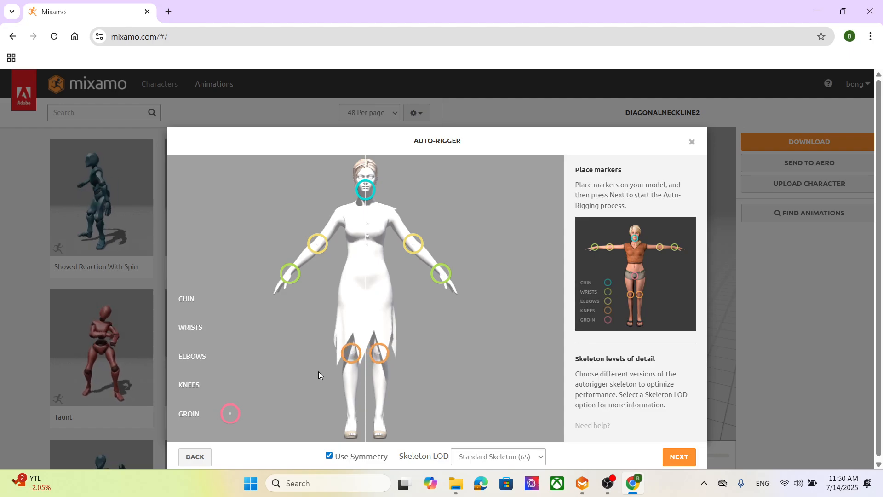
{"action": "left_click_drag", "start_coordinate": [232, 415], "coordinate": [366, 299]}
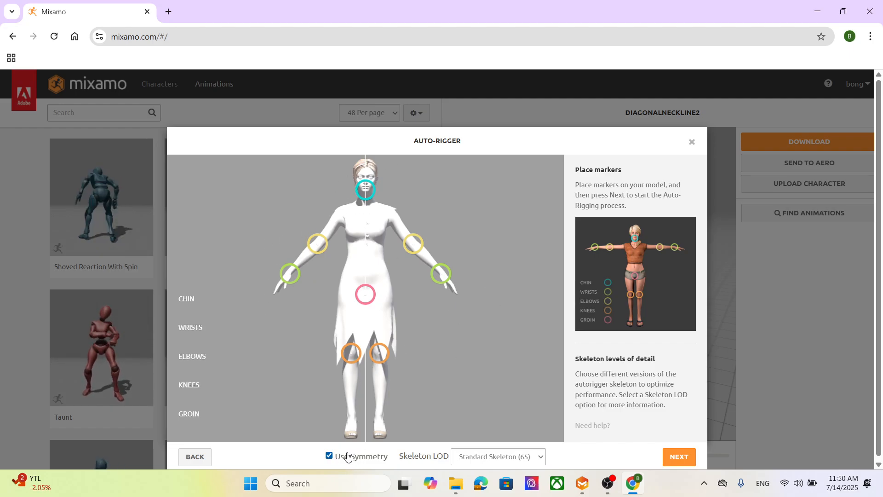
{"action": "left_click", "coordinate": [676, 457]}
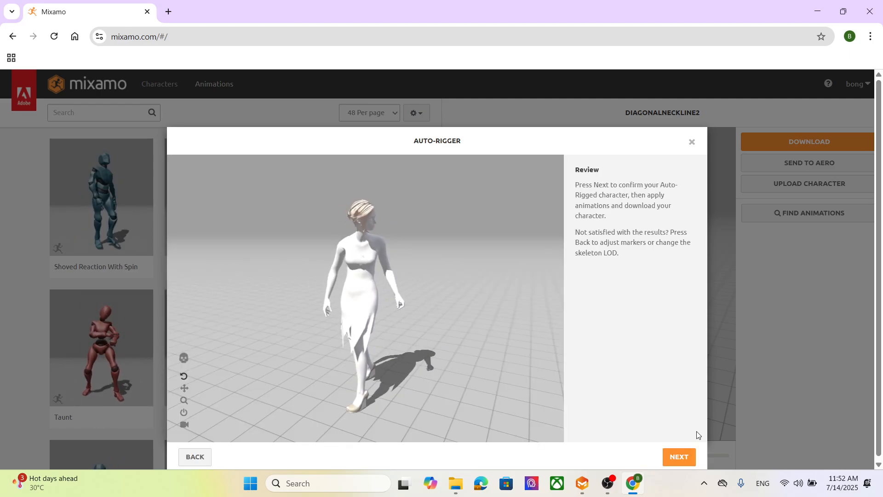
{"action": "left_click", "coordinate": [679, 458]}
{"action": "left_click", "coordinate": [679, 457]}
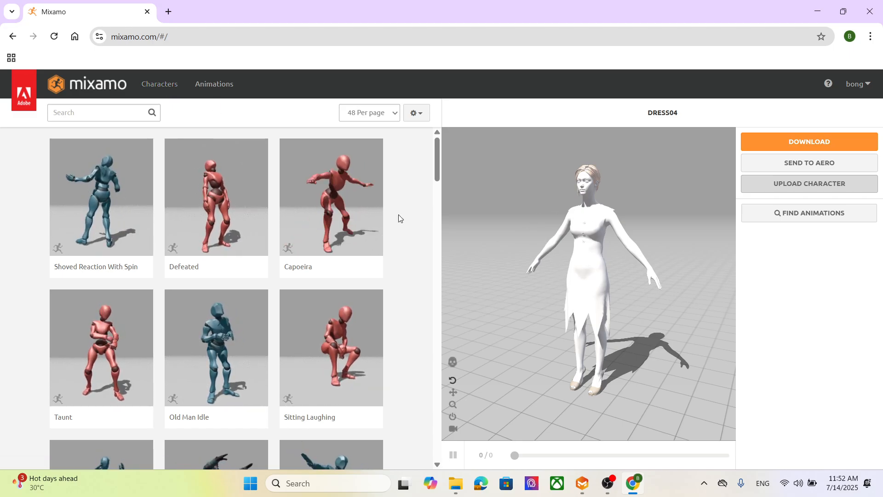
Step: View the library of ready-made characters, and return to the animation library
{"action": "left_click", "coordinate": [160, 91]}
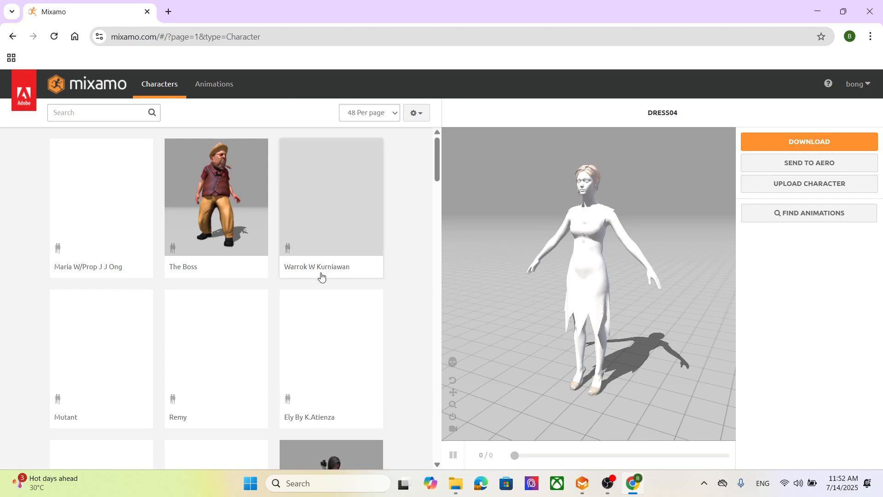
{"action": "left_click", "coordinate": [226, 89]}
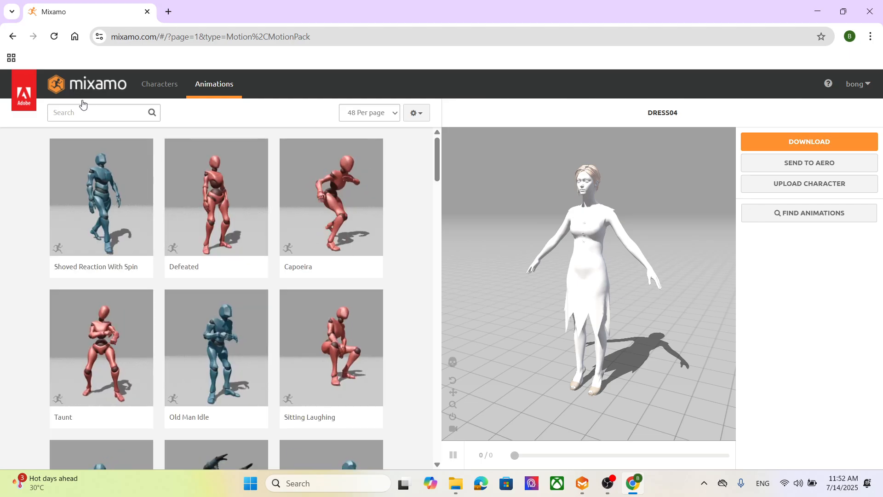
{"action": "left_click", "coordinate": [91, 114]}
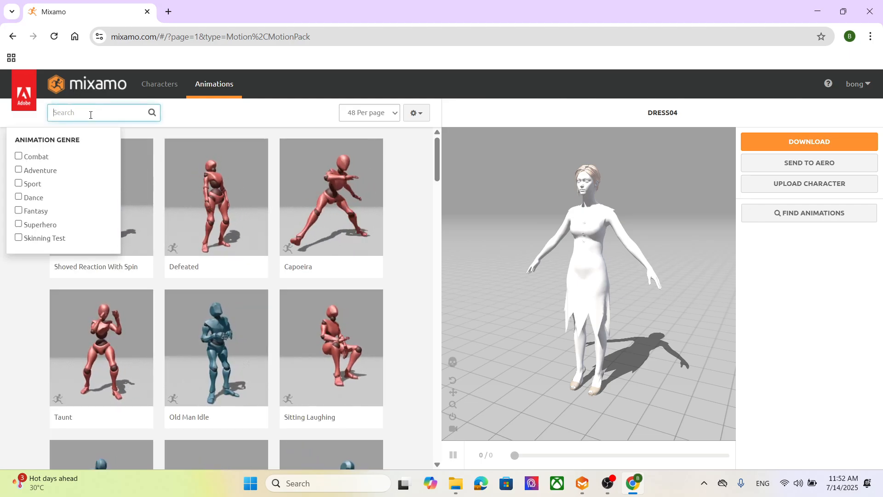
Step: Open Notepad, list the needed animations walking, idle and run in a new note, and switch back to Mixamo
{"action": "left_click", "coordinate": [329, 482]}
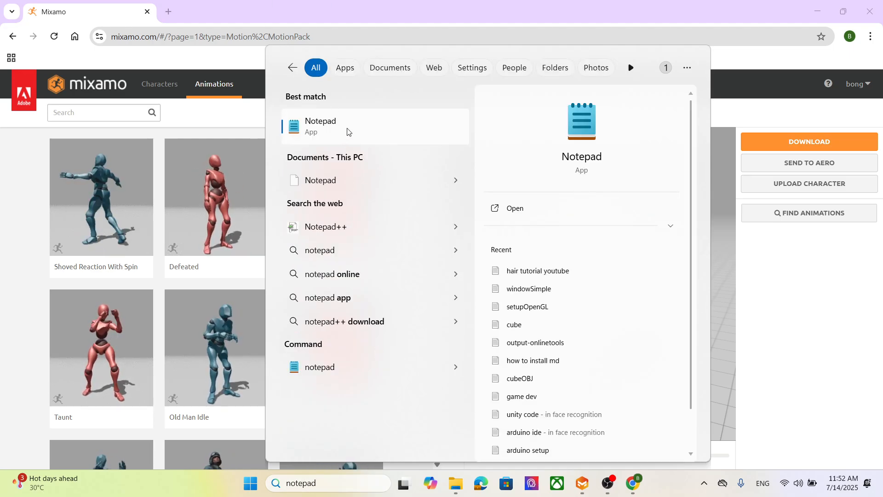
{"action": "left_click", "coordinate": [348, 132]}
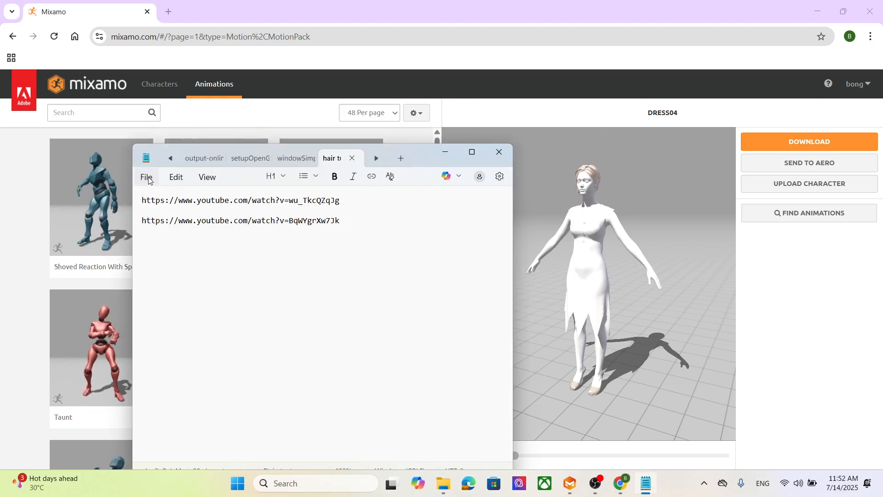
{"action": "left_click", "coordinate": [165, 197]}
{"action": "left_click_drag", "start_coordinate": [420, 159], "coordinate": [583, 144]}
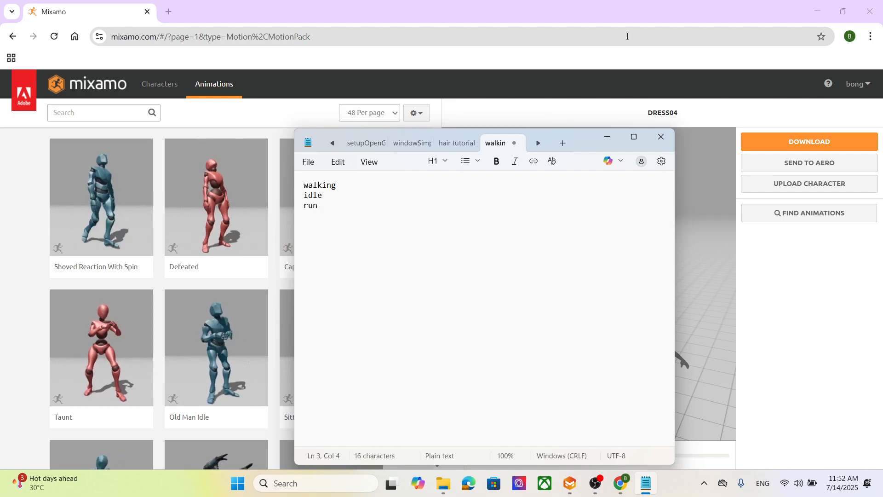
{"action": "left_click", "coordinate": [607, 139]}
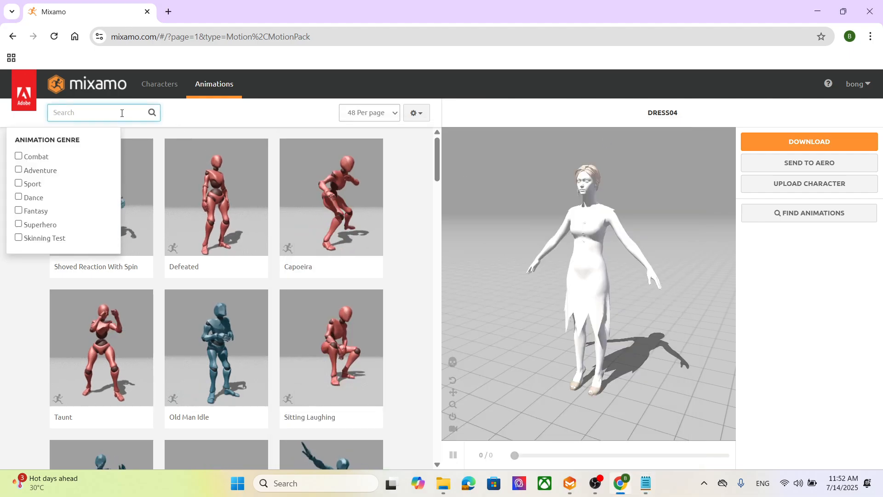
Step: Search the animations for "walk" and apply Catwalk Walk to the dress04 character
{"action": "type", "text": "walk"}
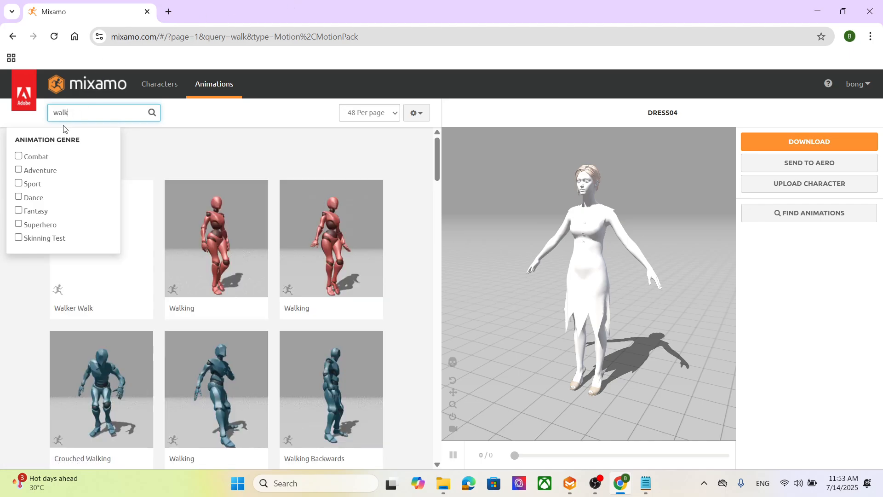
{"action": "left_click", "coordinate": [203, 116]}
{"action": "scroll", "coordinate": [300, 240], "scroll_direction": "down", "scroll_amount": 3}
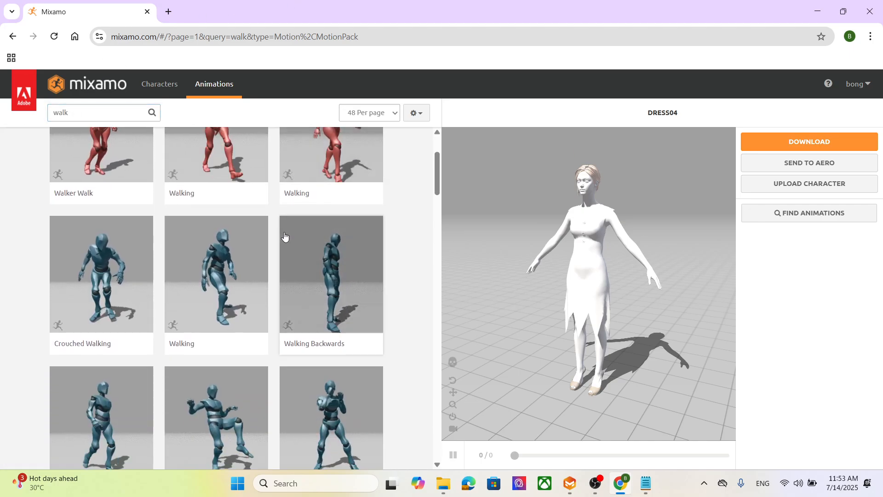
{"action": "scroll", "coordinate": [285, 236], "scroll_direction": "up", "scroll_amount": 3}
{"action": "scroll", "coordinate": [282, 250], "scroll_direction": "down", "scroll_amount": 4}
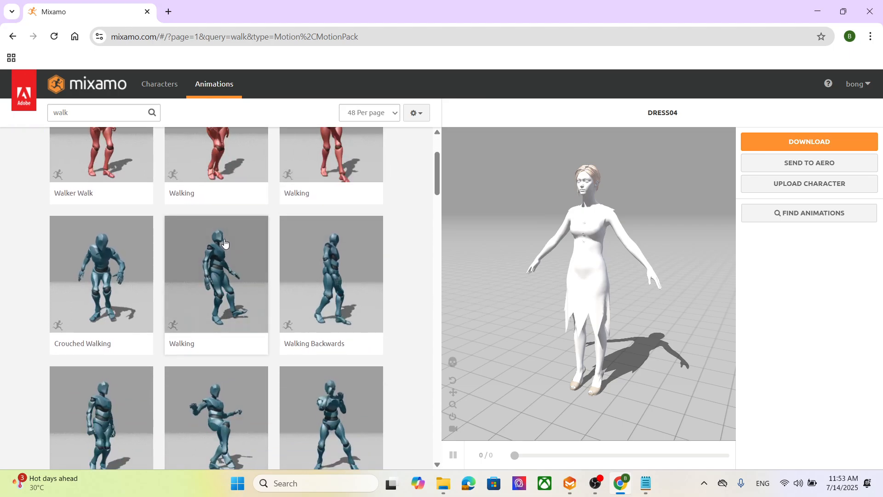
{"action": "scroll", "coordinate": [376, 305], "scroll_direction": "down", "scroll_amount": 2}
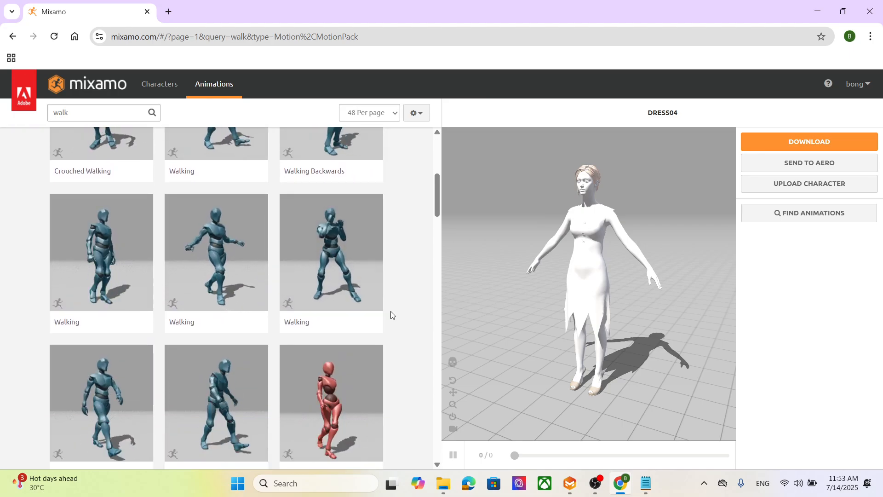
{"action": "scroll", "coordinate": [391, 313], "scroll_direction": "down", "scroll_amount": 3}
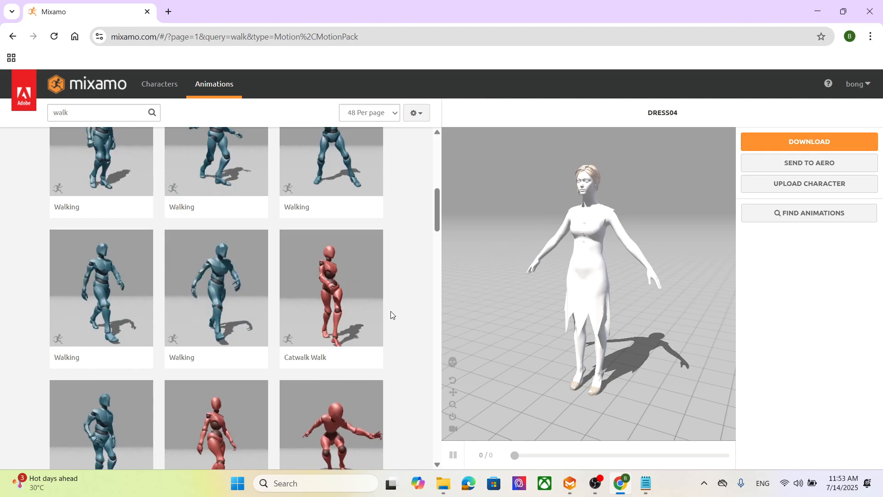
{"action": "left_click", "coordinate": [346, 309]}
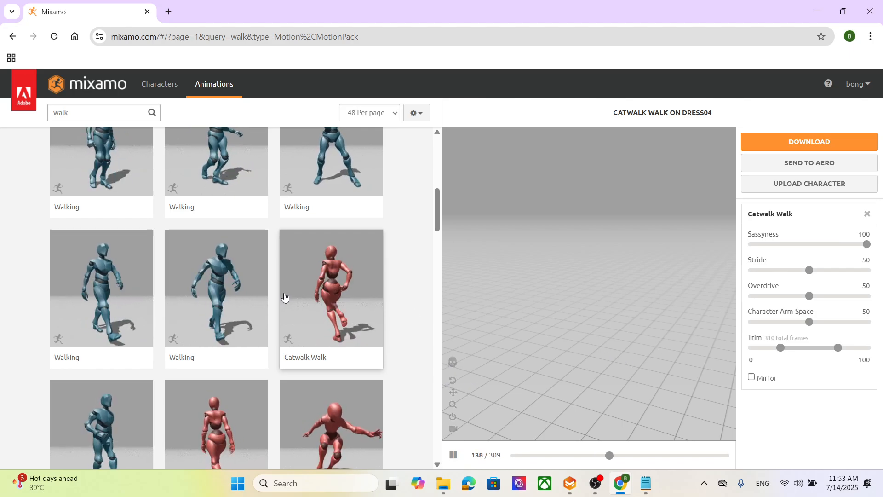
Step: Apply the Walk animation previewed by the woman in the red top, and make it play In Place
{"action": "scroll", "coordinate": [285, 296], "scroll_direction": "down", "scroll_amount": 3}
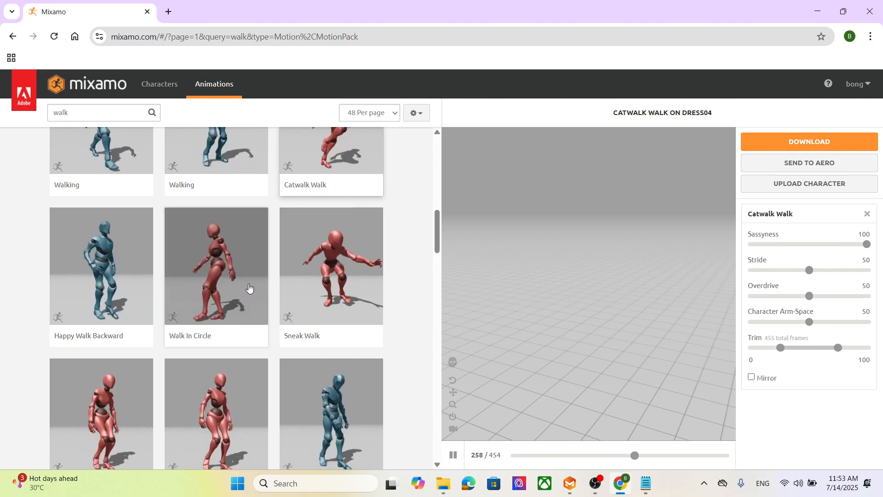
{"action": "scroll", "coordinate": [228, 303], "scroll_direction": "down", "scroll_amount": 2}
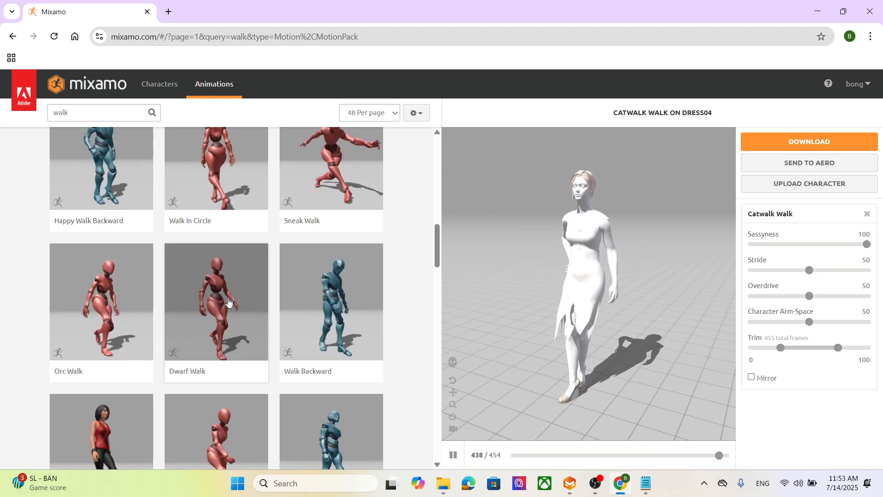
{"action": "scroll", "coordinate": [227, 299], "scroll_direction": "down", "scroll_amount": 1}
{"action": "scroll", "coordinate": [254, 279], "scroll_direction": "down", "scroll_amount": 1}
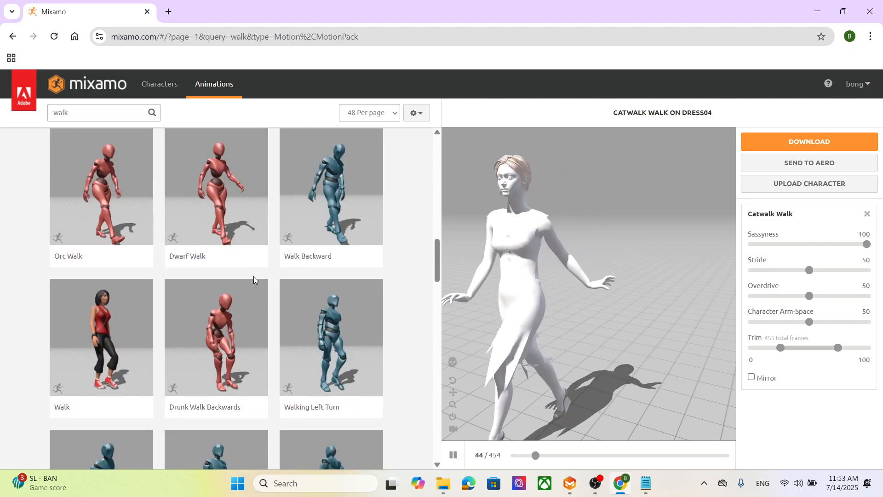
{"action": "scroll", "coordinate": [253, 278], "scroll_direction": "down", "scroll_amount": 1}
{"action": "left_click", "coordinate": [128, 293]}
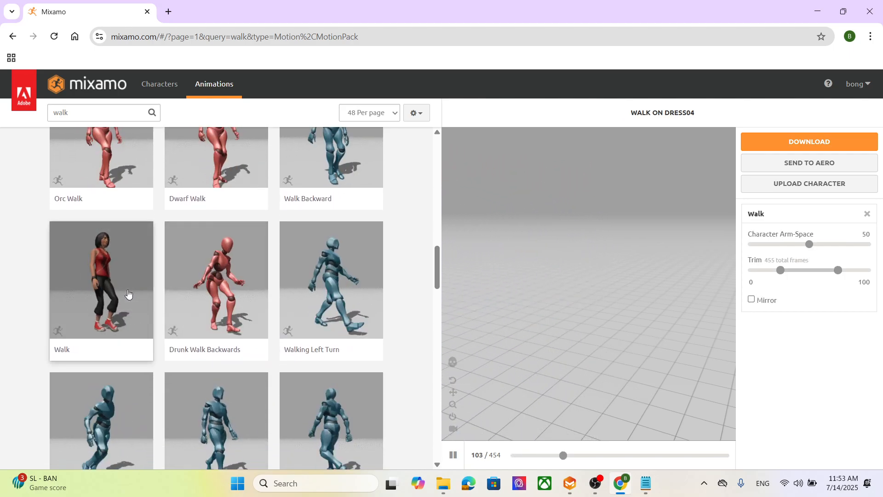
{"action": "scroll", "coordinate": [244, 283], "scroll_direction": "down", "scroll_amount": 1}
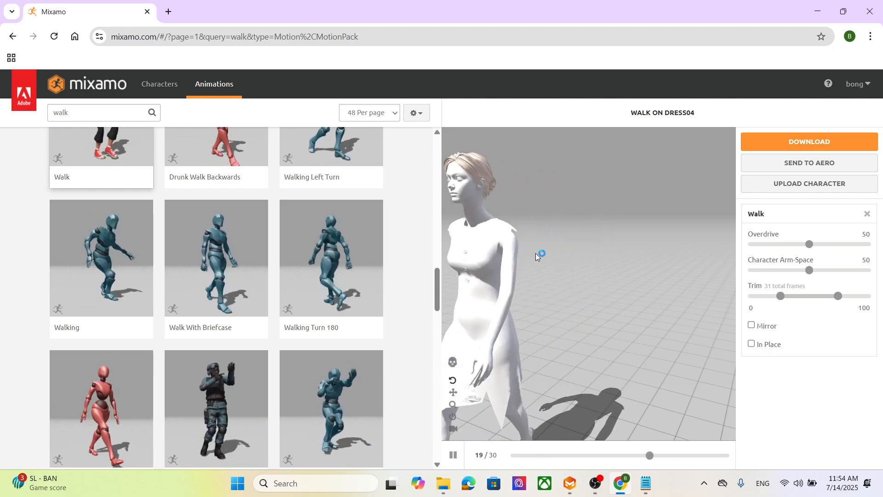
{"action": "left_click", "coordinate": [752, 344]}
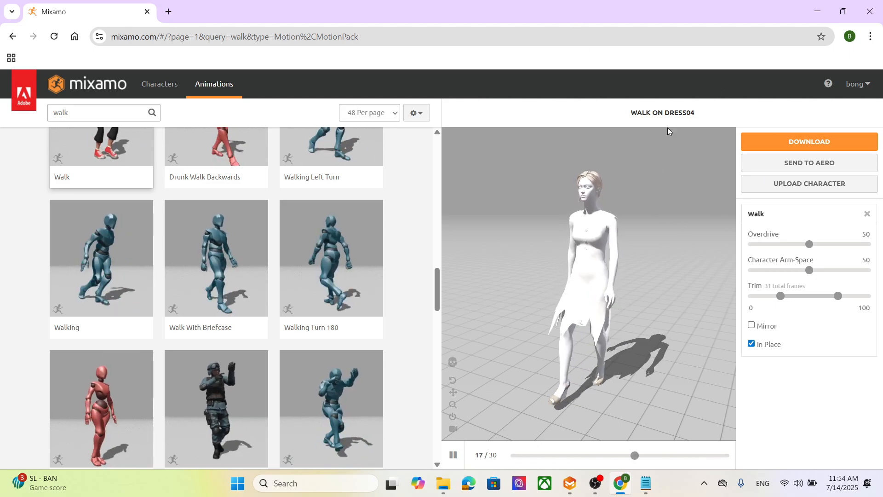
Step: Download the walking character in FBX for Unity format with skin, 30 frames per second and no keyframe reduction
{"action": "left_click", "coordinate": [800, 142]}
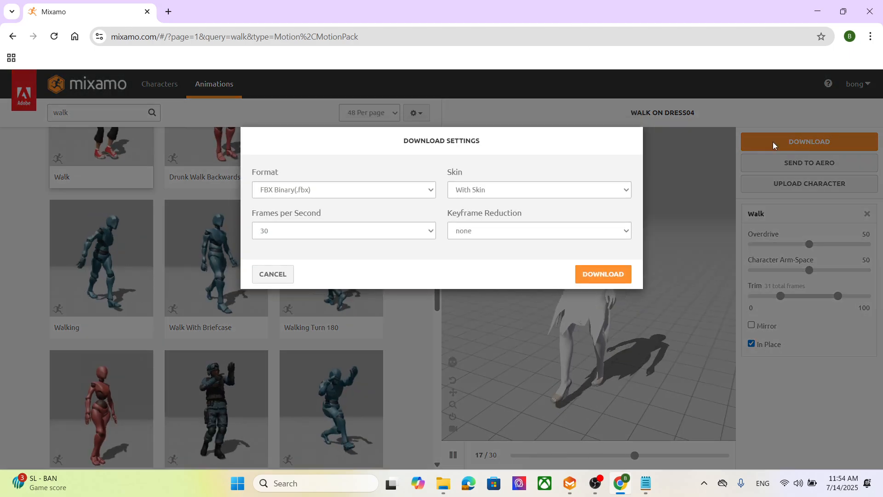
{"action": "left_click", "coordinate": [354, 190]}
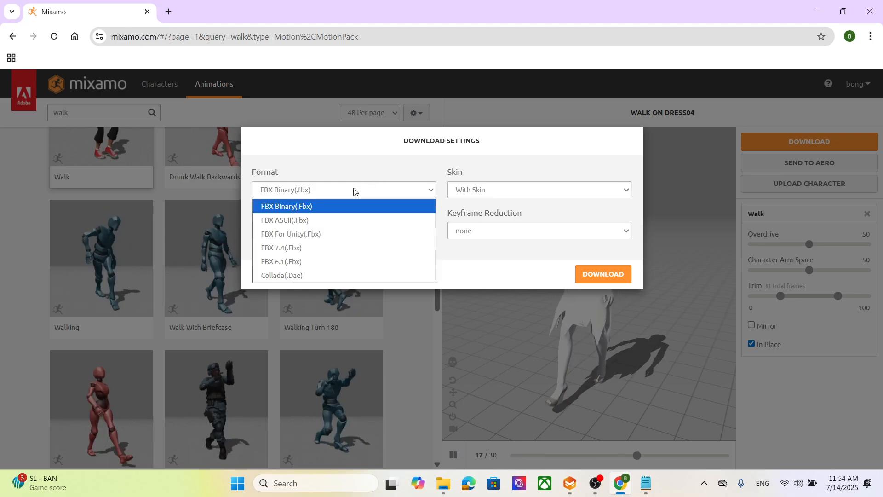
{"action": "left_click", "coordinate": [295, 234]}
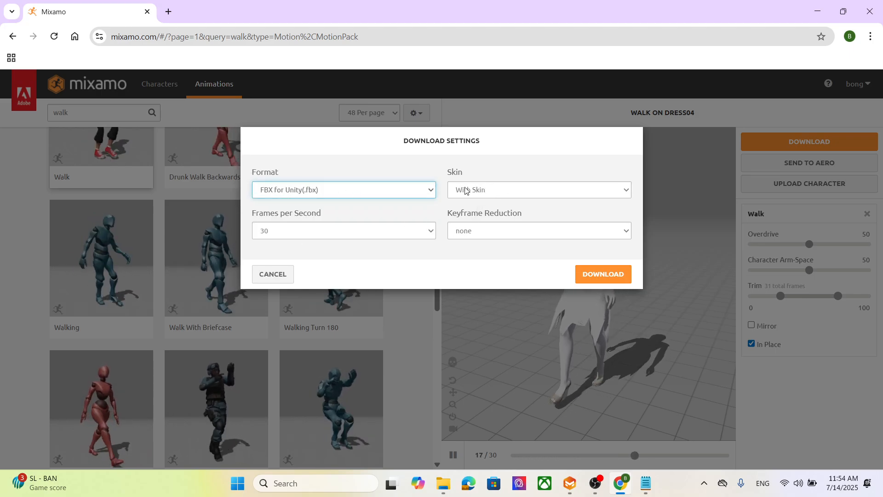
{"action": "left_click", "coordinate": [605, 275]}
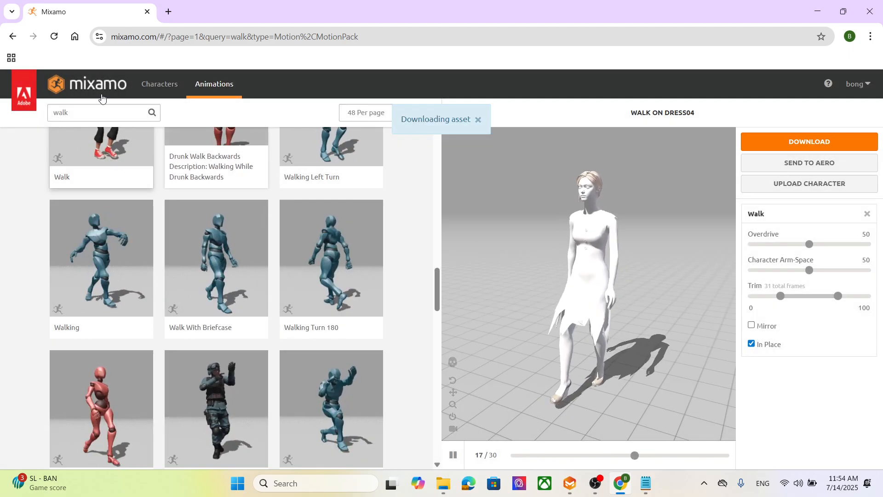
Step: Replace the animation search term with "idle"
{"action": "left_click", "coordinate": [94, 113]}
{"action": "key", "text": "BackSpace"}
{"action": "key", "text": "BackSpace"}
{"action": "key", "text": "BackSpace"}
{"action": "key", "text": "BackSpace"}
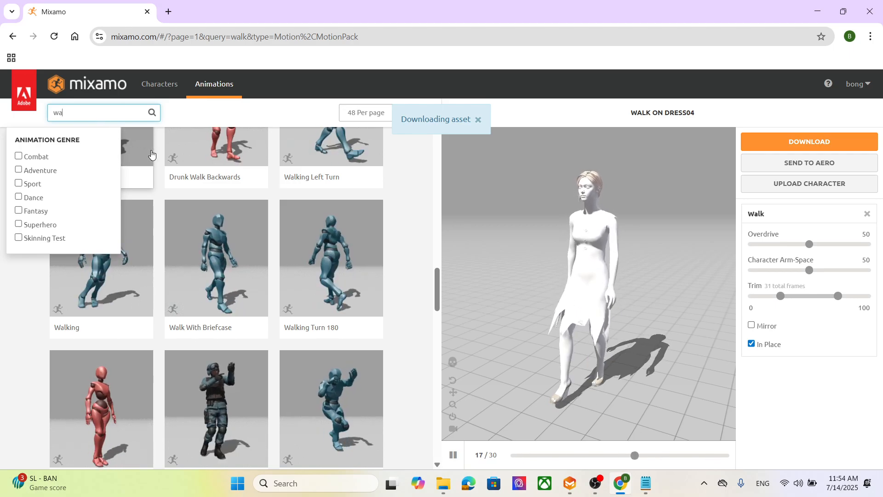
{"action": "type", "text": "run"}
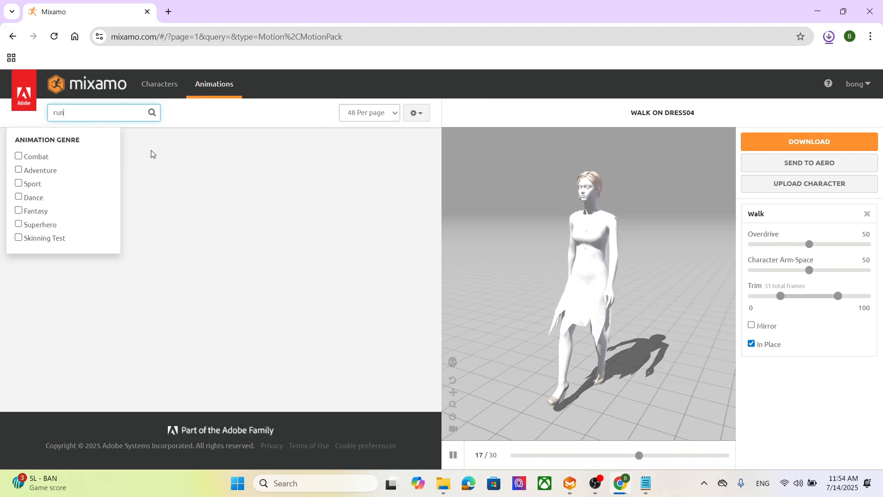
{"action": "key", "text": "BackSpace"}
{"action": "key", "text": "BackSpace"}
{"action": "type", "text": "id"}
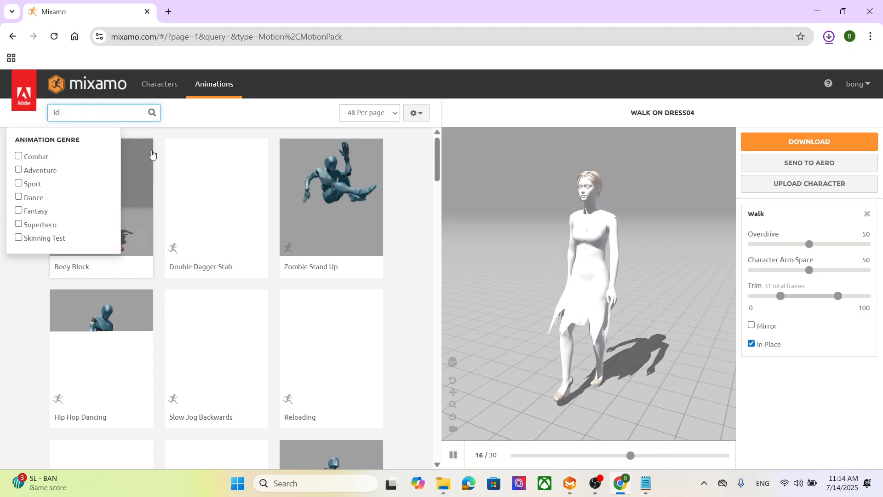
{"action": "type", "text": "le"}
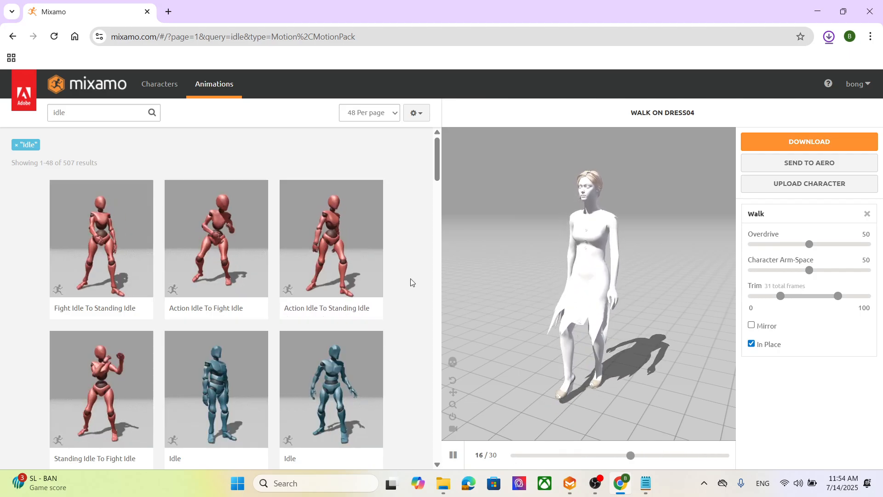
Step: Apply Action Idle To Fight Idle to the dress04 character and download it as FBX for Unity without skin, at 30 frames per second
{"action": "scroll", "coordinate": [387, 276], "scroll_direction": "down", "scroll_amount": 1}
{"action": "left_click", "coordinate": [217, 209]}
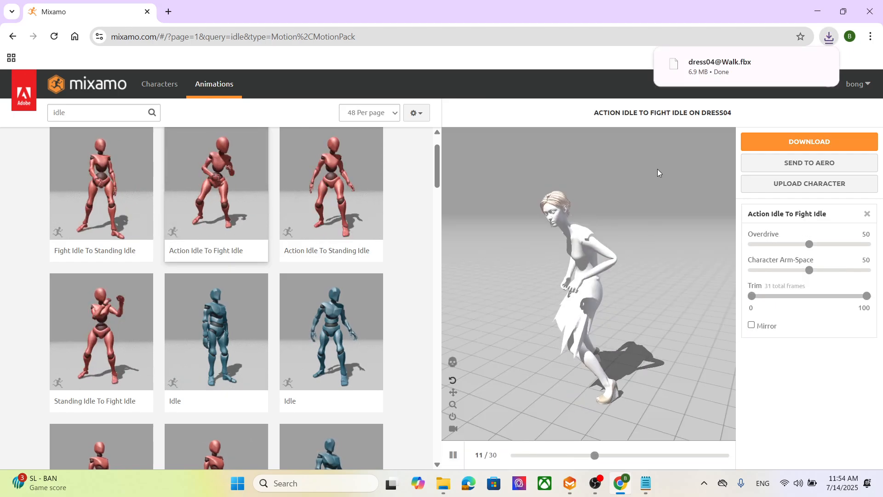
{"action": "left_click", "coordinate": [812, 140]}
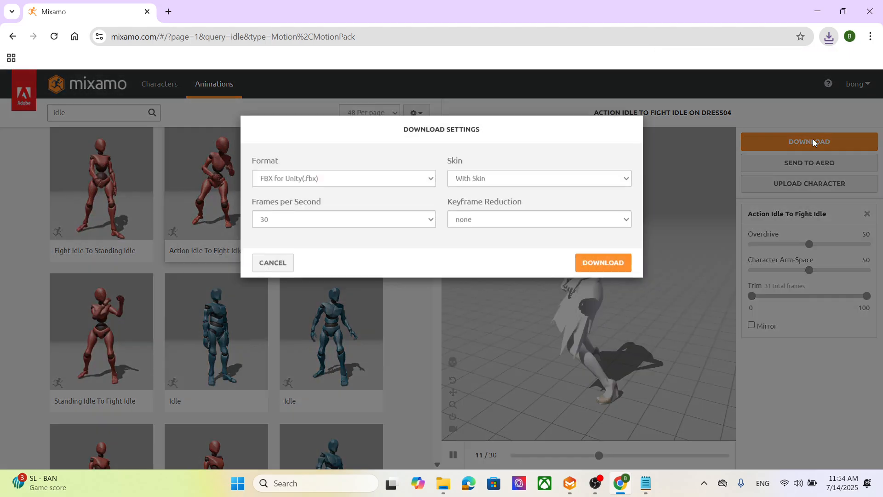
{"action": "left_click", "coordinate": [492, 190]}
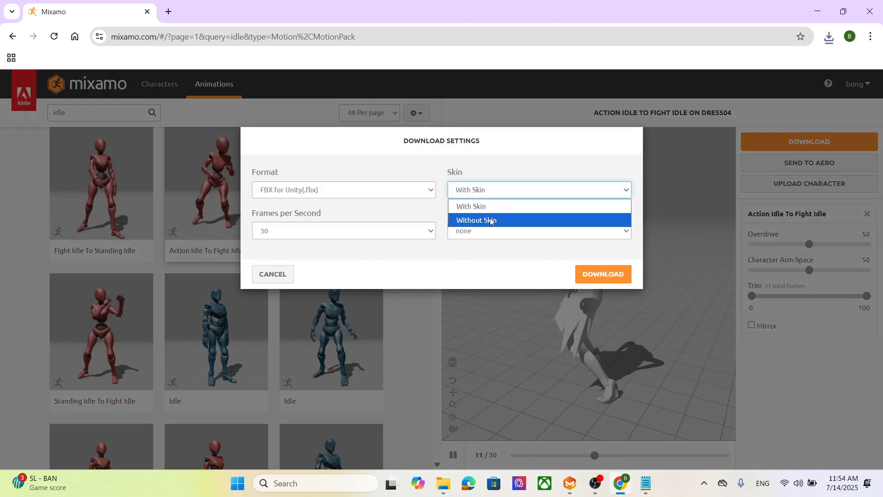
{"action": "left_click", "coordinate": [489, 173]}
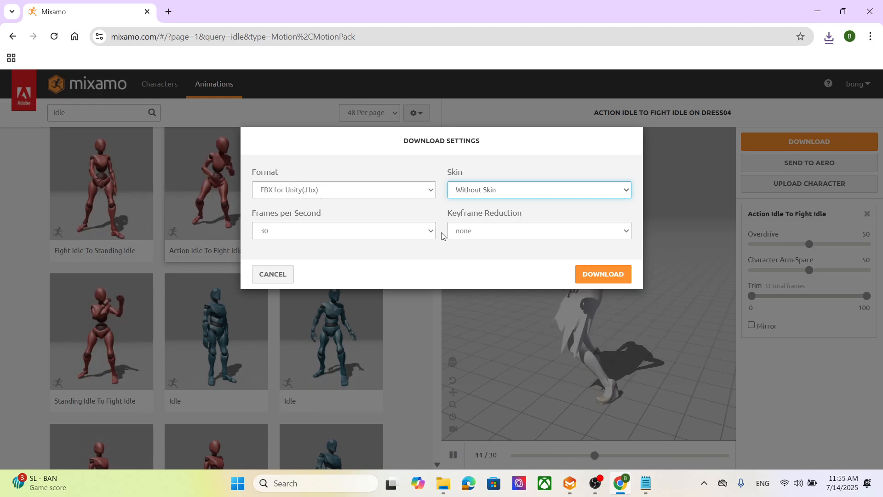
{"action": "left_click", "coordinate": [616, 274]}
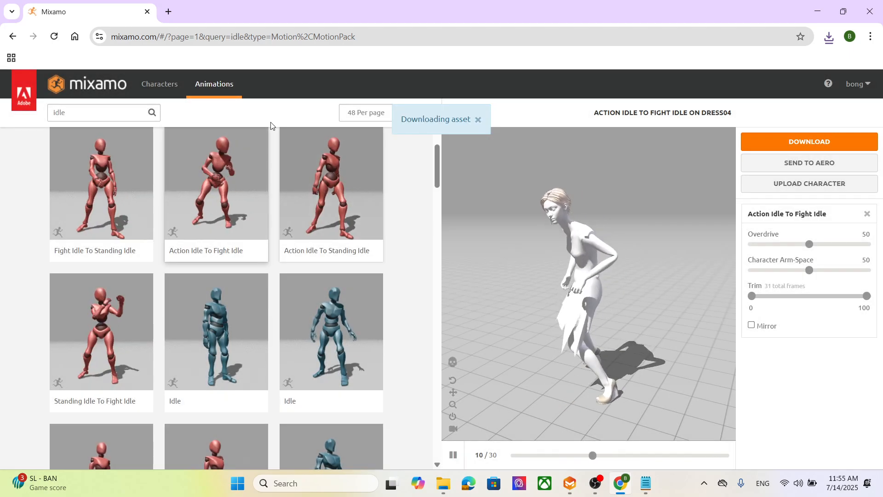
Step: Search the animations for "run" and apply the Running animation previewed by the red figure beside Running Arc
{"action": "left_click_drag", "start_coordinate": [88, 112], "coordinate": [18, 120]}
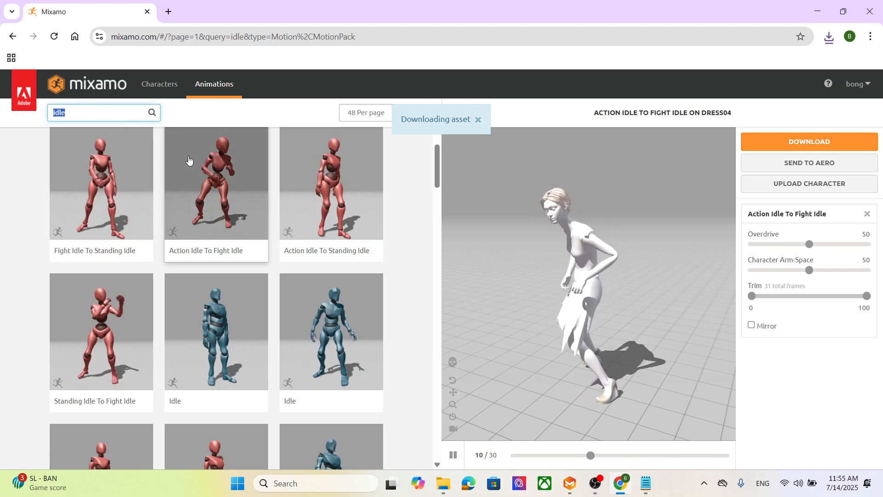
{"action": "type", "text": "run"}
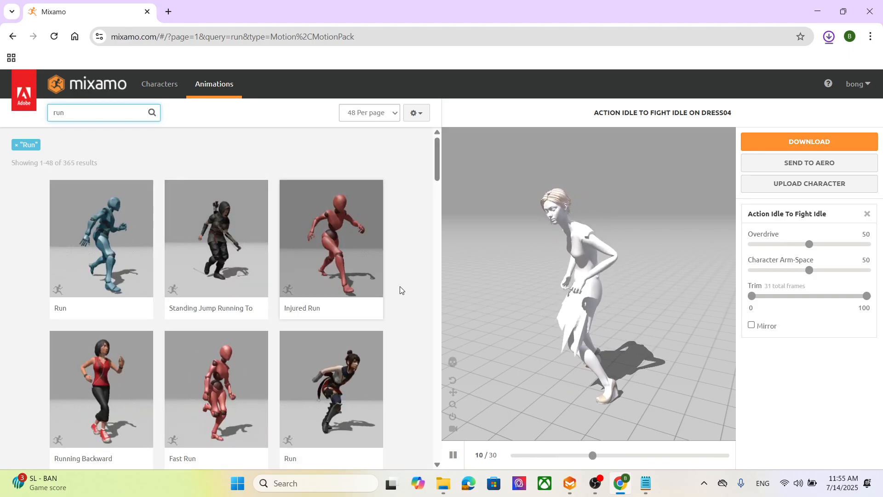
{"action": "scroll", "coordinate": [331, 256], "scroll_direction": "down", "scroll_amount": 2}
{"action": "scroll", "coordinate": [331, 256], "scroll_direction": "down", "scroll_amount": 3}
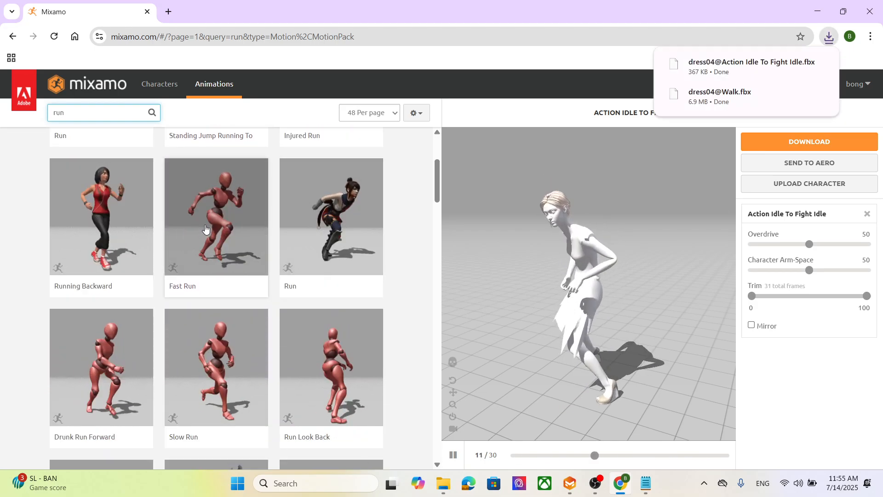
{"action": "scroll", "coordinate": [297, 243], "scroll_direction": "down", "scroll_amount": 1}
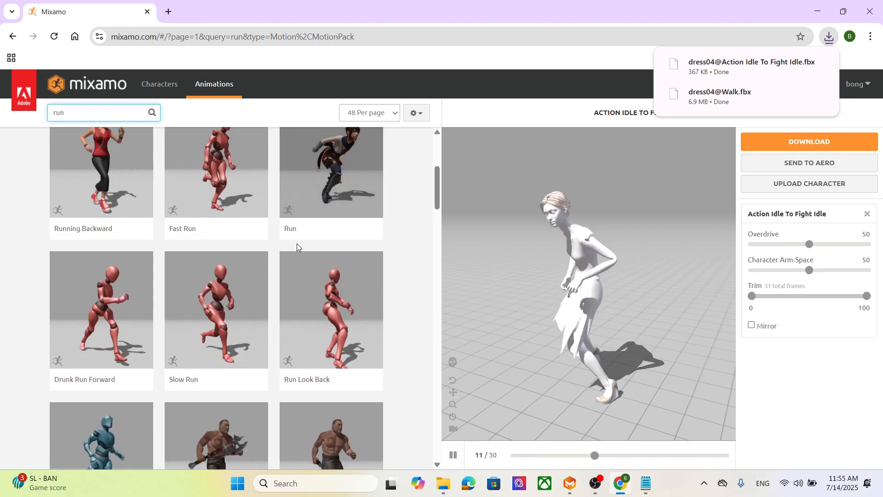
{"action": "scroll", "coordinate": [296, 244], "scroll_direction": "down", "scroll_amount": 1}
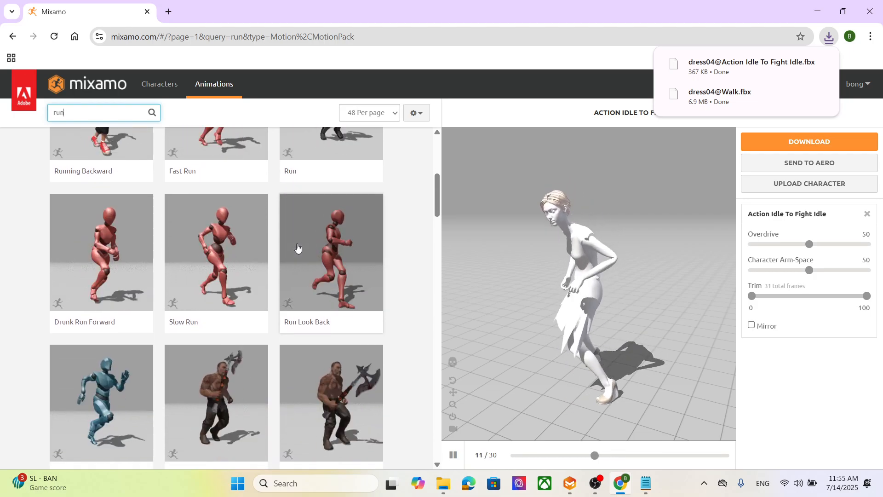
{"action": "scroll", "coordinate": [297, 248], "scroll_direction": "down", "scroll_amount": 1}
{"action": "scroll", "coordinate": [297, 248], "scroll_direction": "down", "scroll_amount": 1}
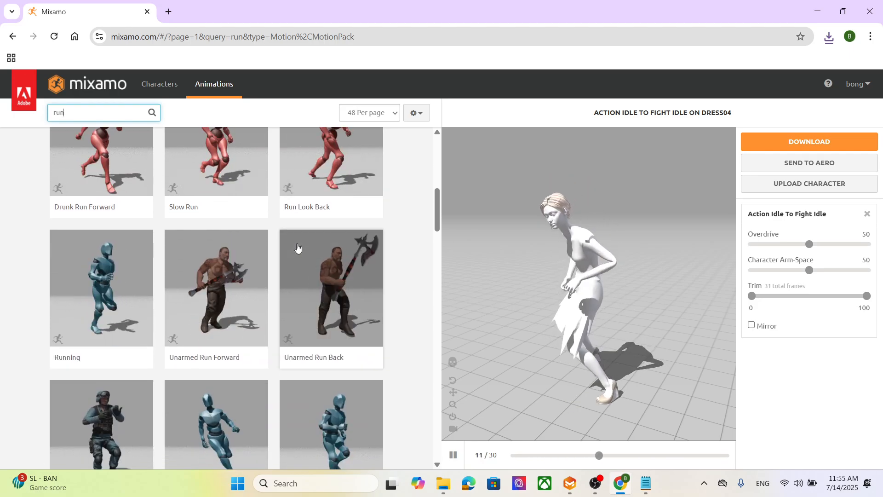
{"action": "scroll", "coordinate": [297, 248], "scroll_direction": "down", "scroll_amount": 3}
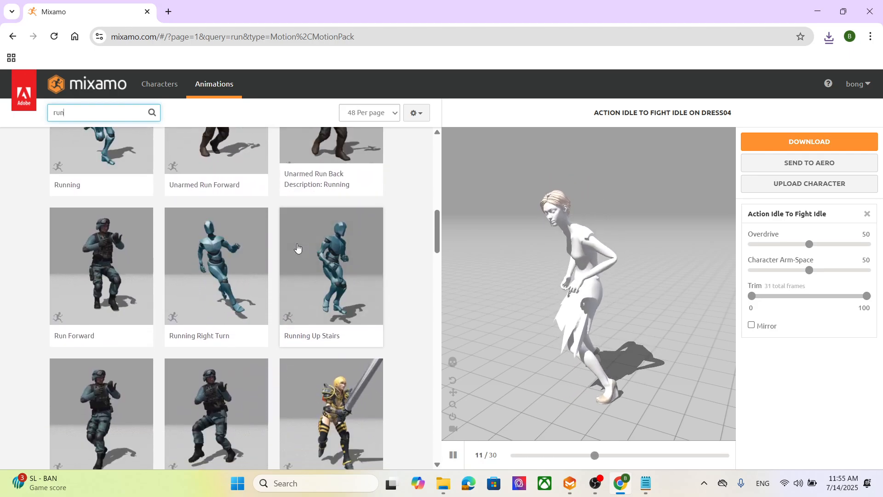
{"action": "scroll", "coordinate": [297, 248], "scroll_direction": "down", "scroll_amount": 4}
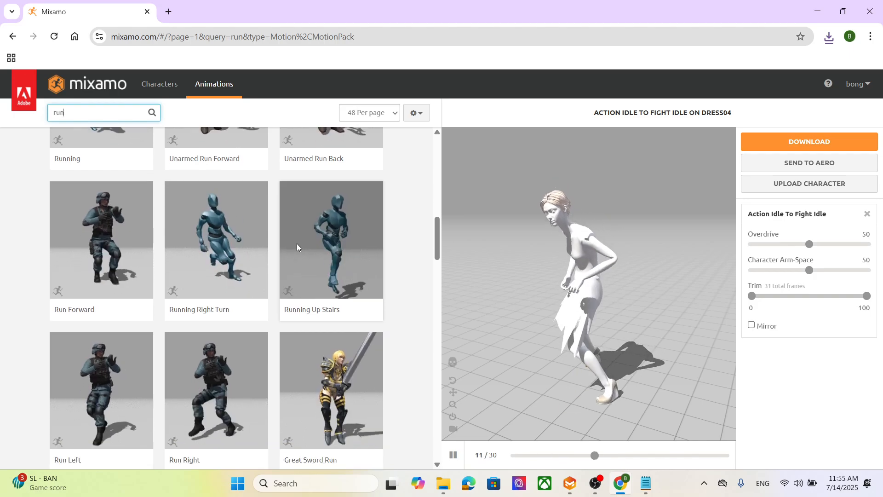
{"action": "scroll", "coordinate": [297, 247], "scroll_direction": "down", "scroll_amount": 4}
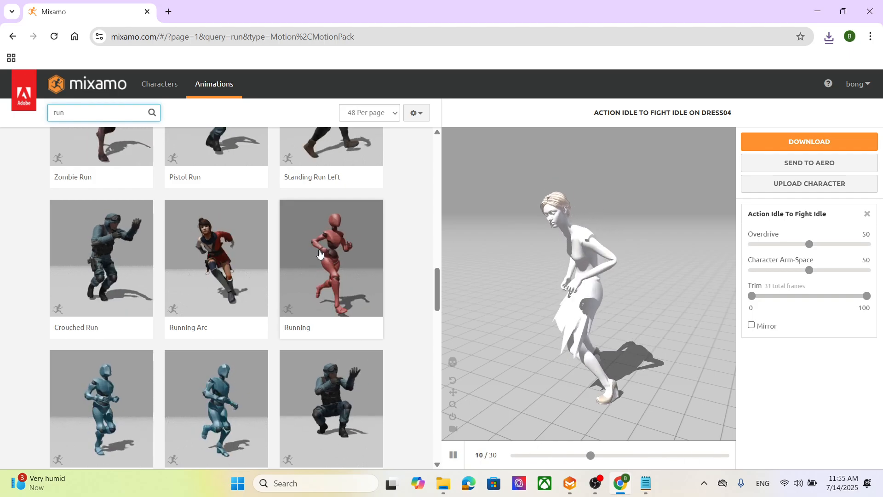
{"action": "left_click", "coordinate": [331, 260]}
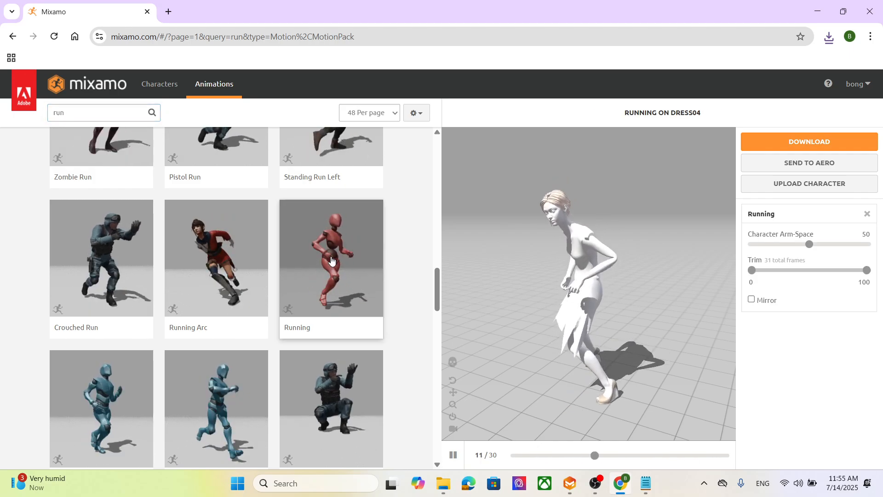
Step: Switch to the Running animation previewed by the blue figure directly below Crouched Run, and make it play In Place
{"action": "scroll", "coordinate": [167, 263], "scroll_direction": "down", "scroll_amount": 2}
{"action": "scroll", "coordinate": [166, 263], "scroll_direction": "down", "scroll_amount": 1}
{"action": "left_click", "coordinate": [108, 251]}
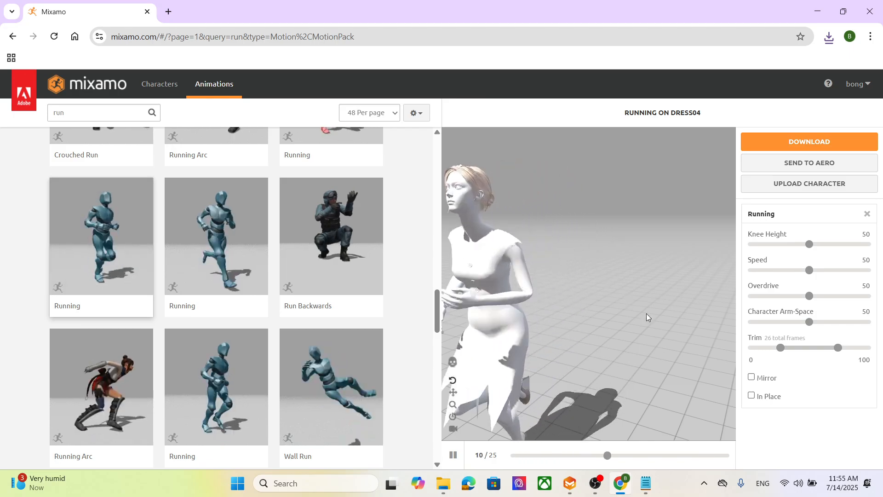
{"action": "left_click", "coordinate": [753, 397]}
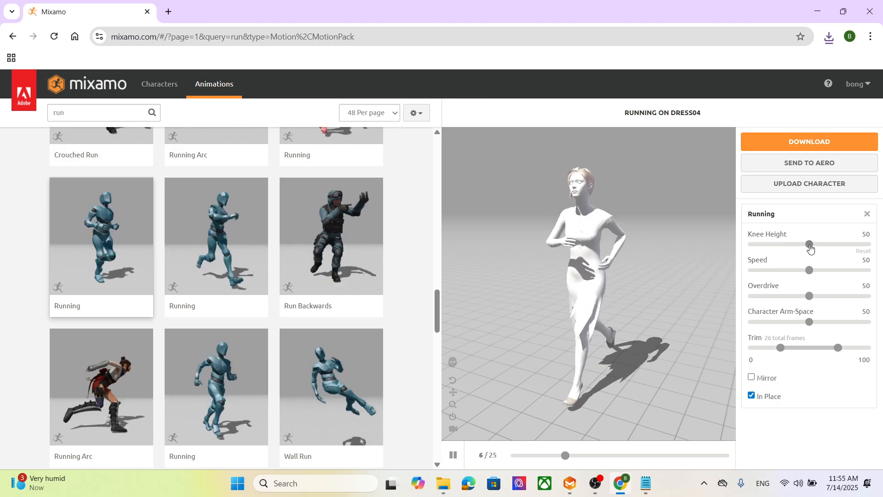
Step: Lower the running animation's Knee Height to 26 and download it as FBX for Unity without skin, at 30 frames per second
{"action": "left_click_drag", "start_coordinate": [810, 244], "coordinate": [803, 247]}
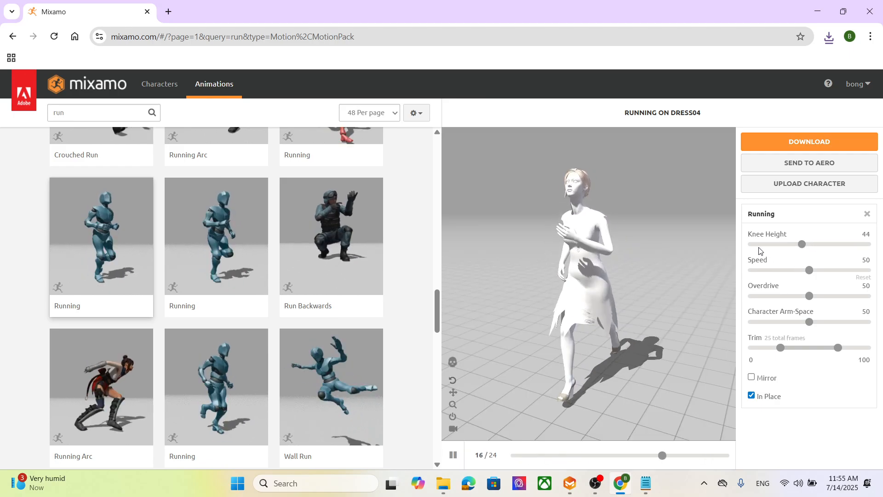
{"action": "left_click_drag", "start_coordinate": [802, 244], "coordinate": [791, 246]}
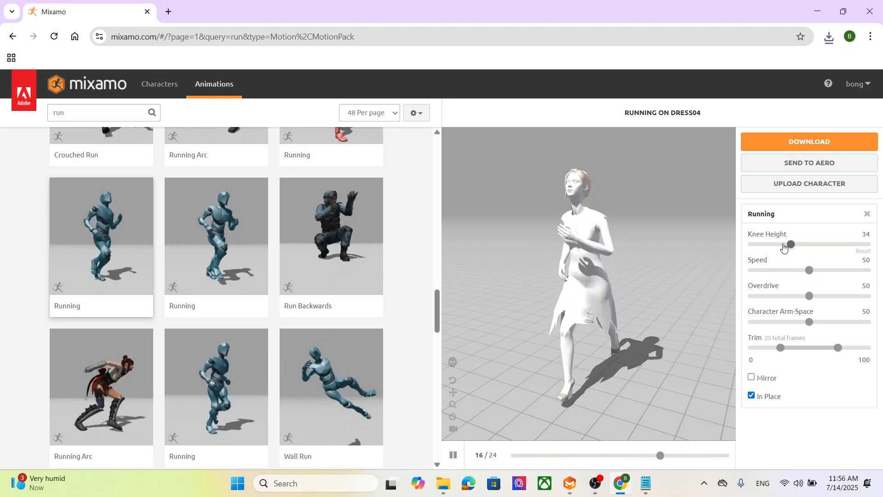
{"action": "left_click_drag", "start_coordinate": [778, 248], "coordinate": [780, 247]}
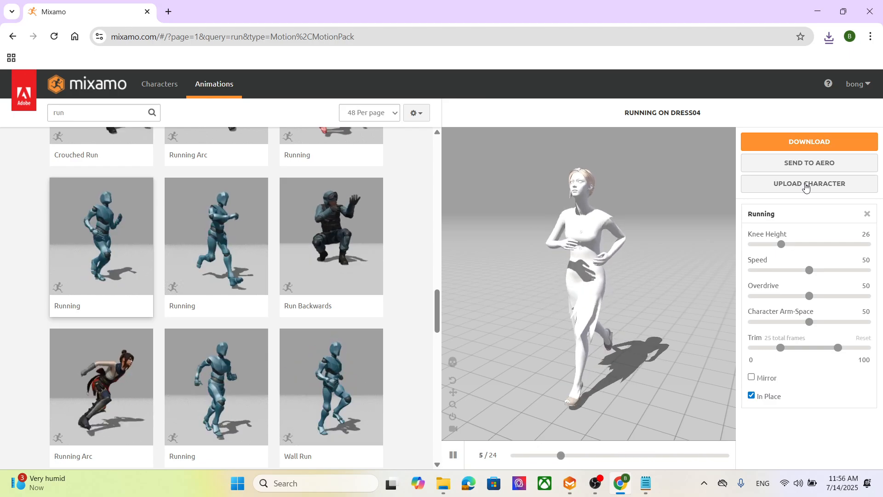
{"action": "left_click", "coordinate": [810, 141]}
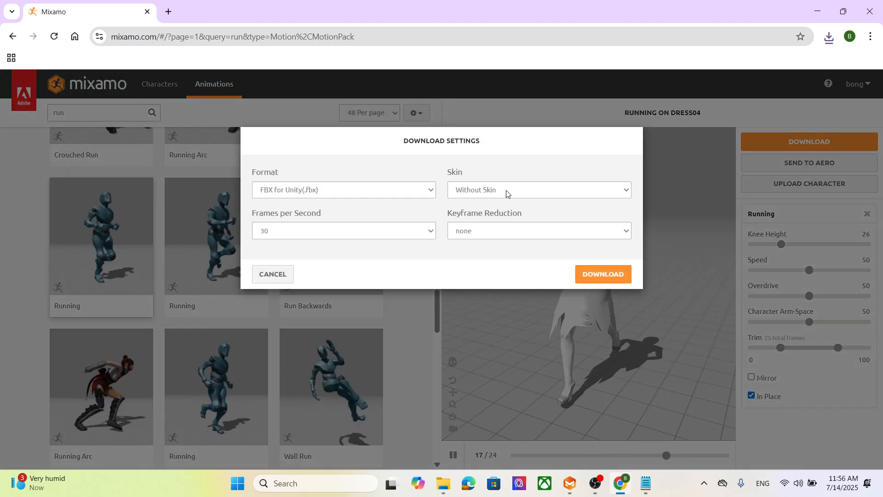
{"action": "left_click", "coordinate": [615, 278]}
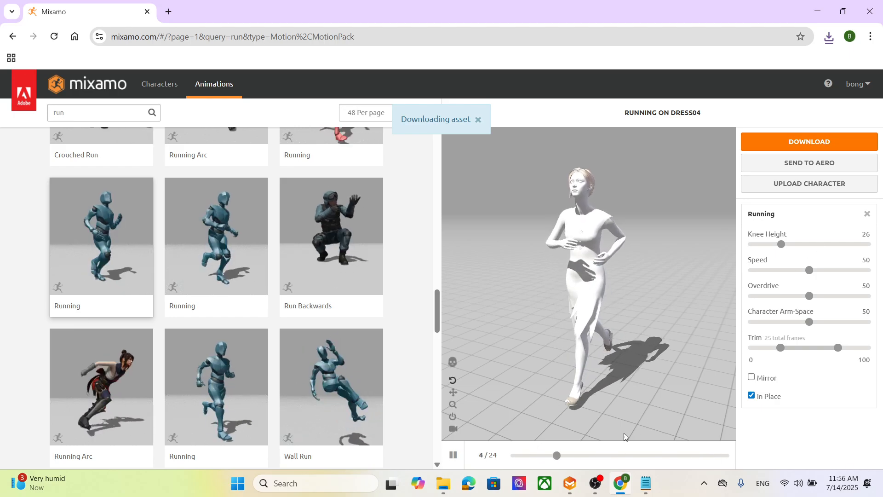
{"action": "left_click", "coordinate": [595, 484]}
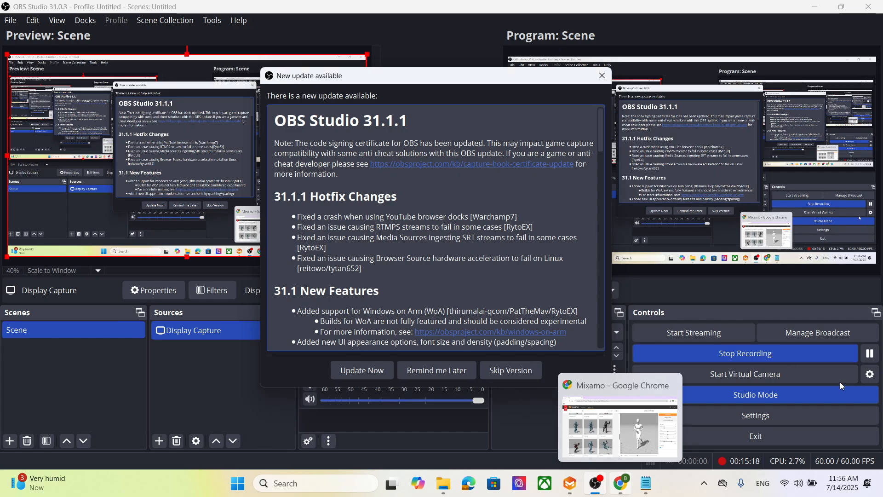
{"action": "left_click", "coordinate": [602, 76]}
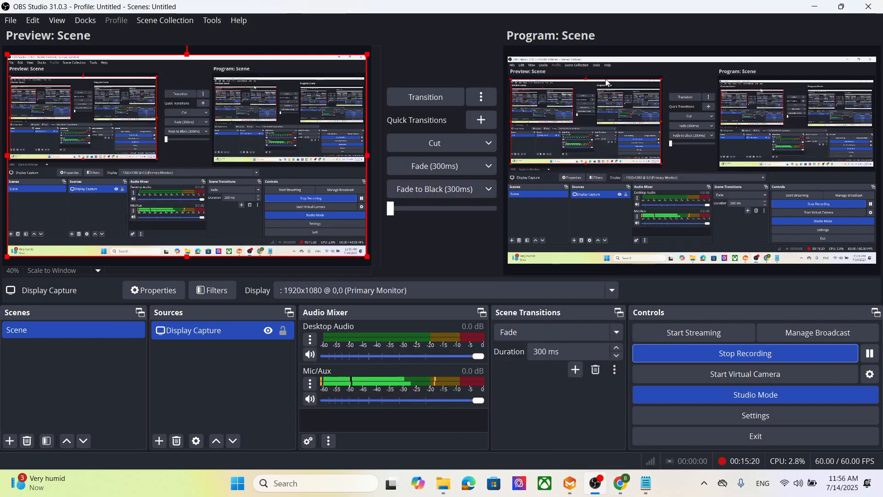
{"action": "left_click", "coordinate": [11, 20]}
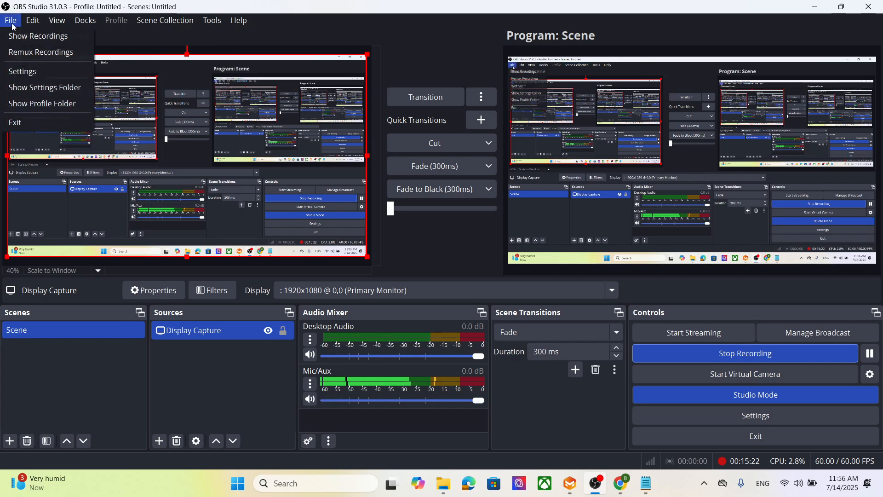
{"action": "left_click", "coordinate": [23, 42]}
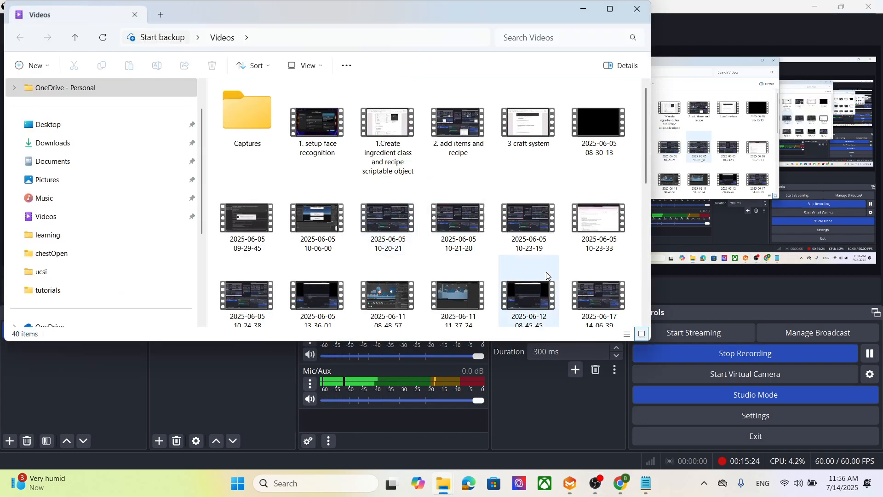
{"action": "scroll", "coordinate": [611, 243], "scroll_direction": "down", "scroll_amount": 6}
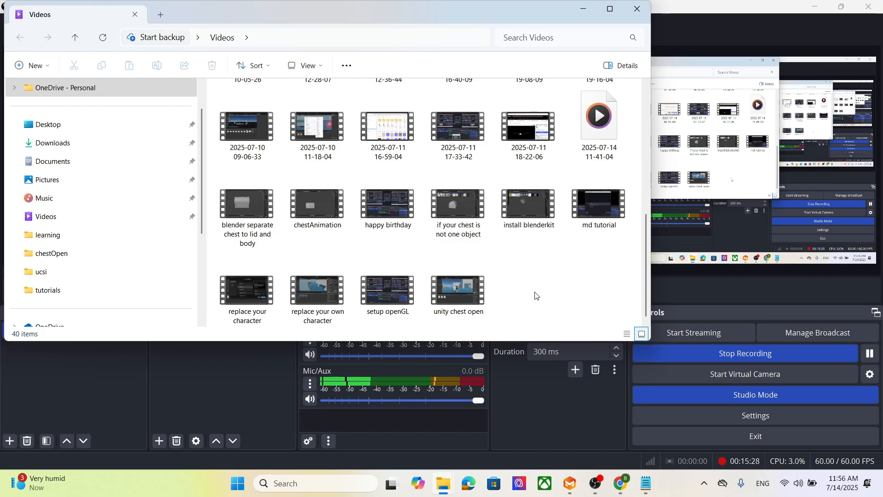
{"action": "double_click", "coordinate": [613, 144]}
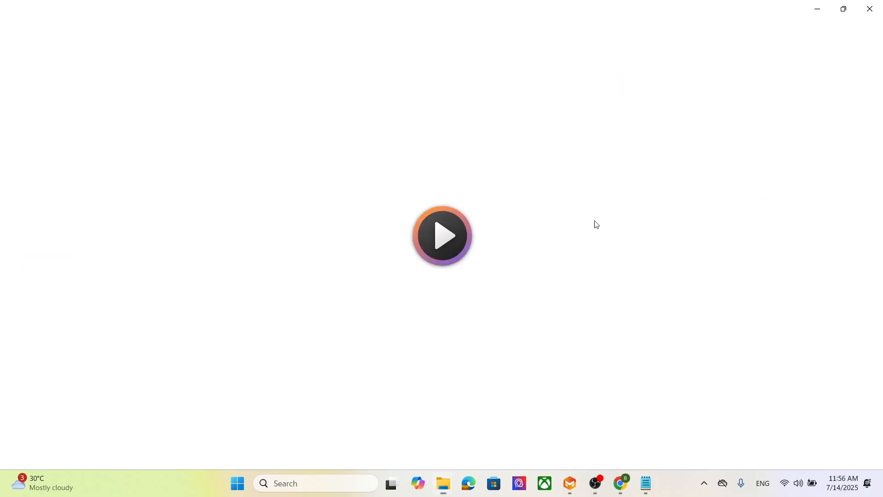